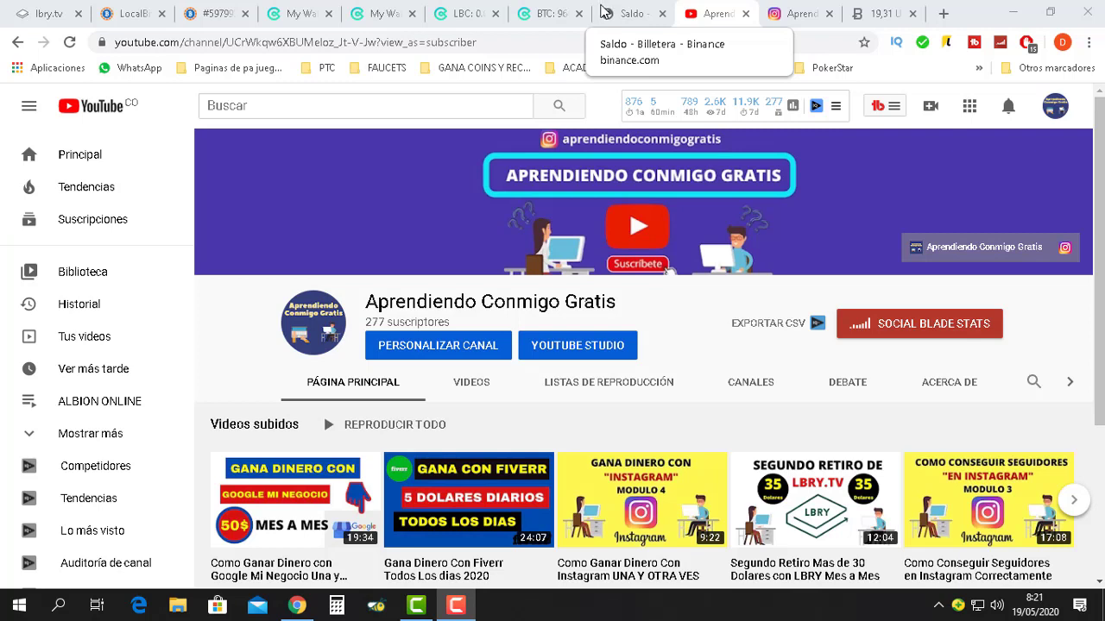
- Look over the LBRY wallet page, the Aprendiendo Conmigo Gratis YouTube channel and its Instagram profile
click(53, 17)
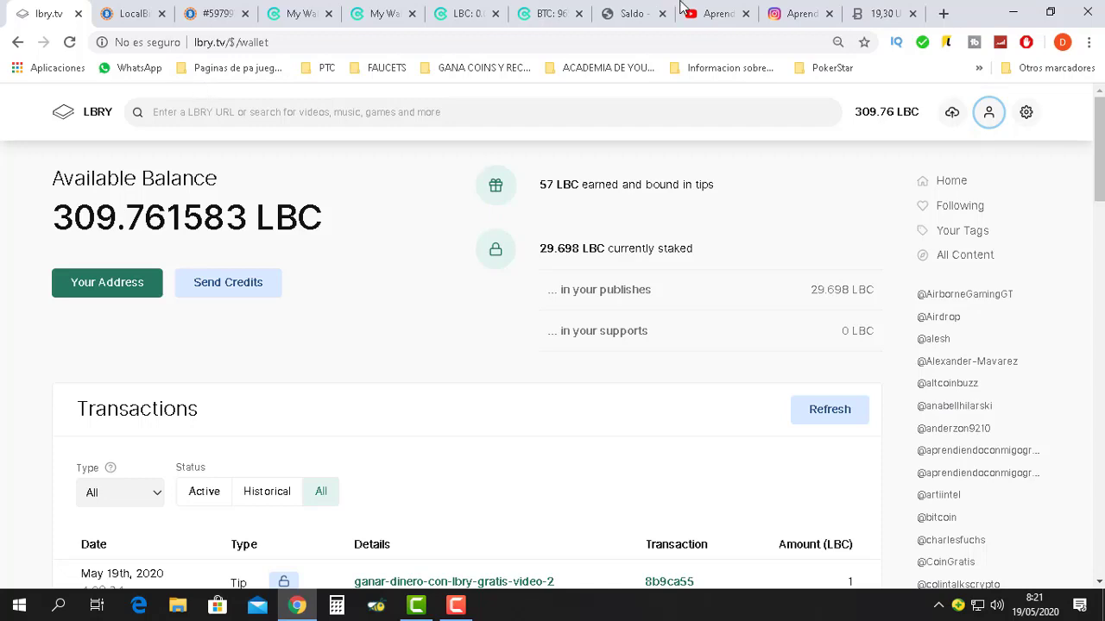
click(715, 13)
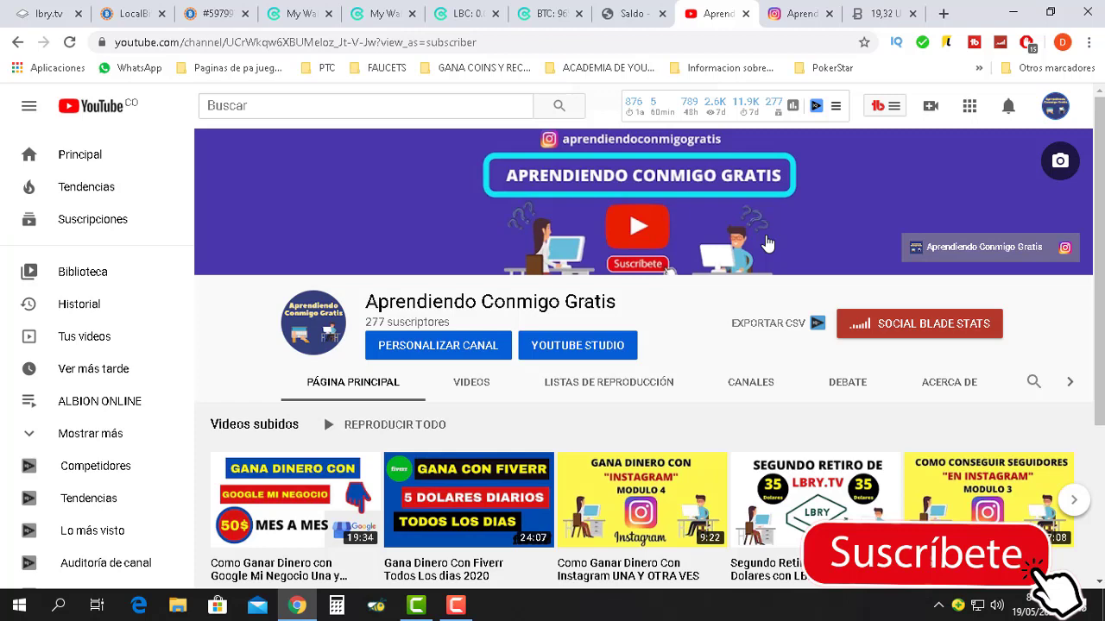
click(797, 13)
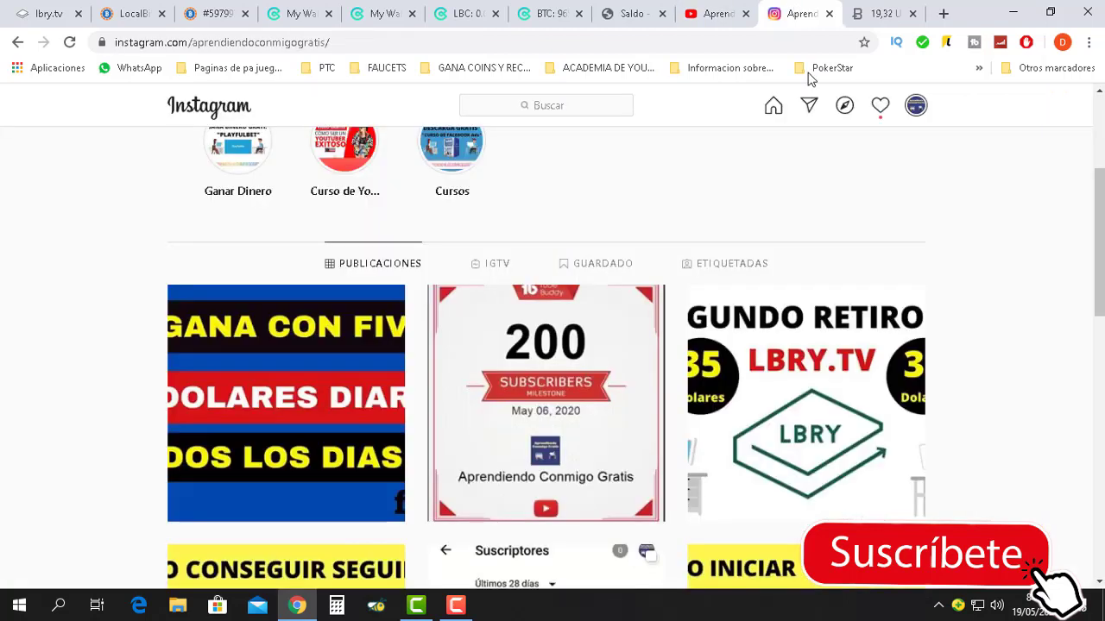
scroll(855, 193, up, 3)
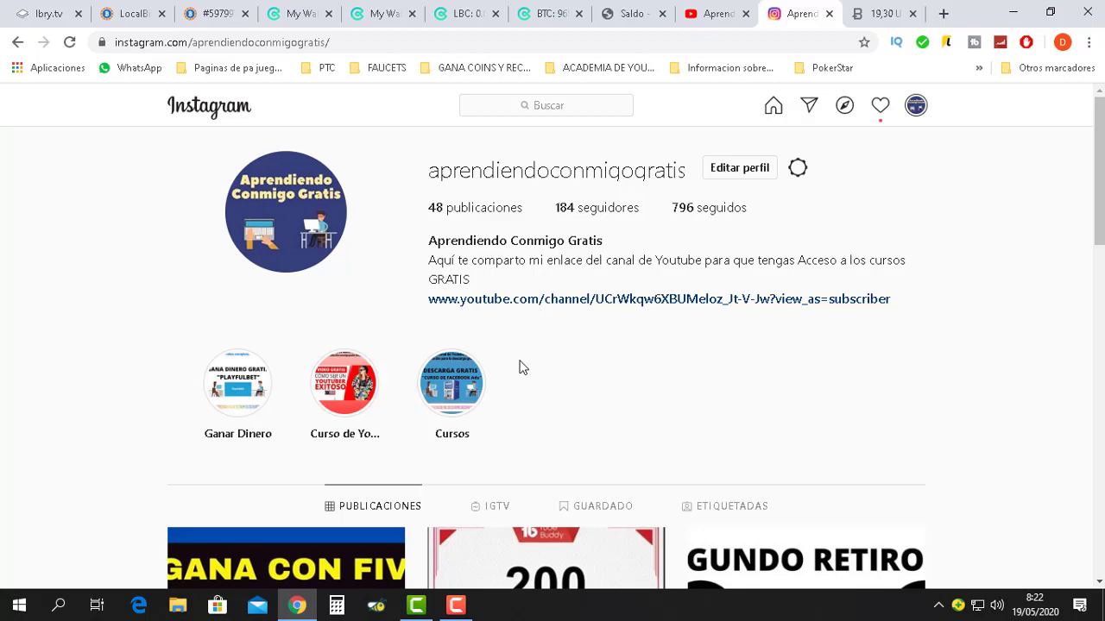
scroll(526, 366, down, 2)
scroll(532, 362, up, 1)
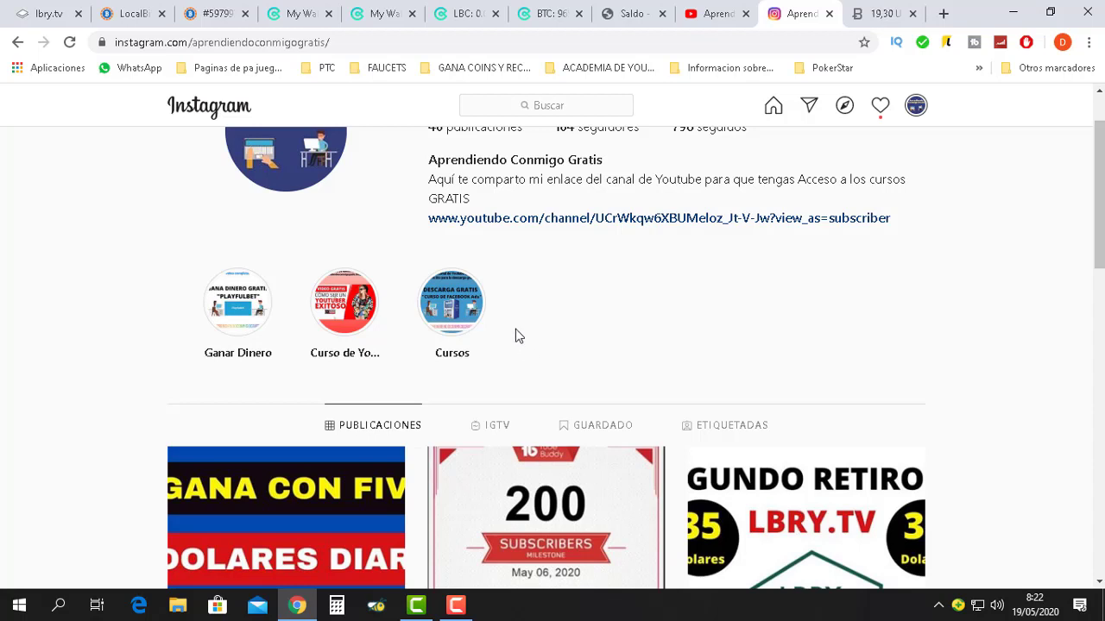
scroll(507, 331, up, 1)
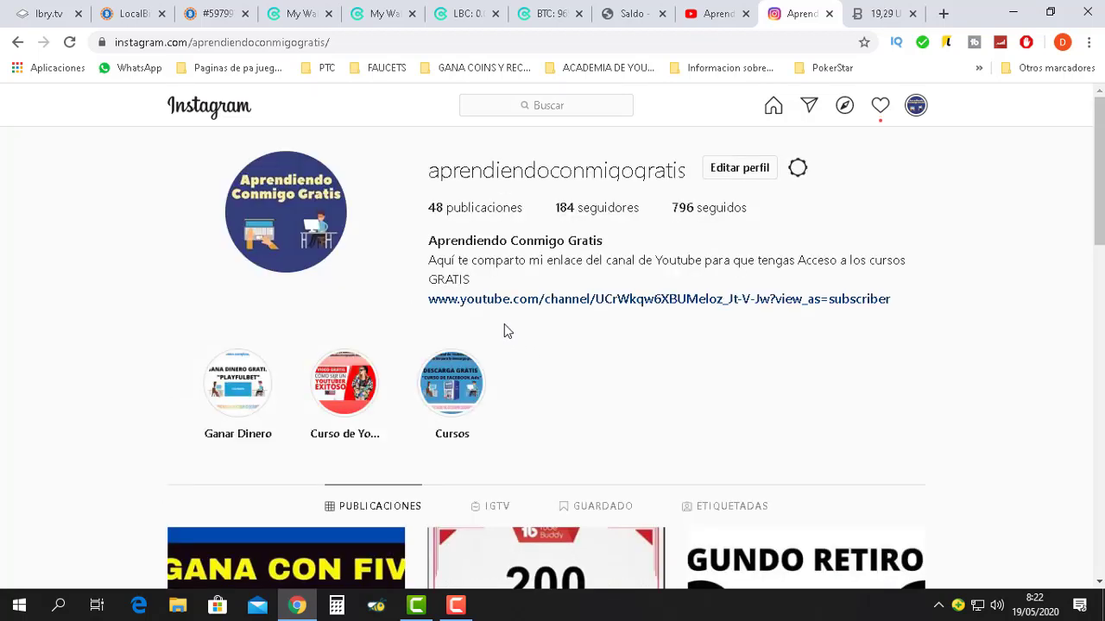
click(54, 16)
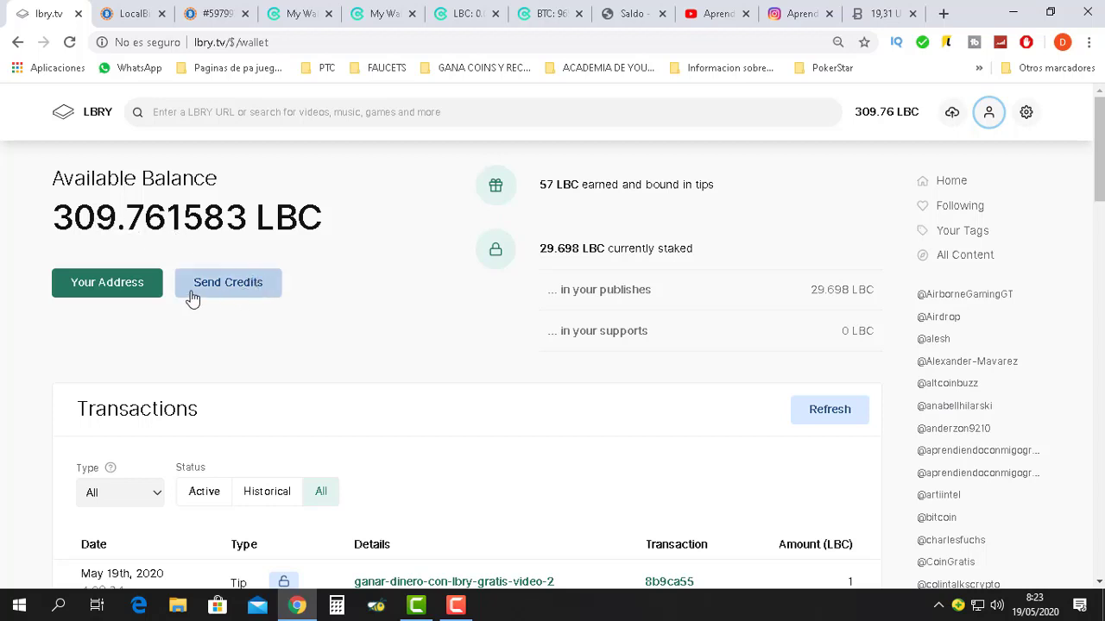
click(246, 296)
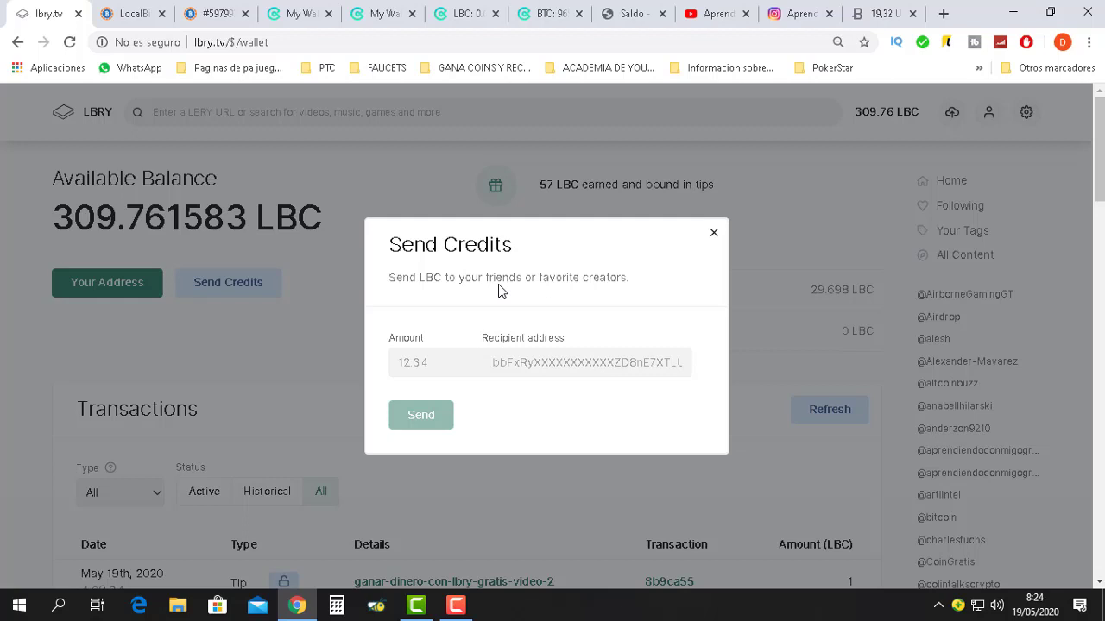
click(714, 235)
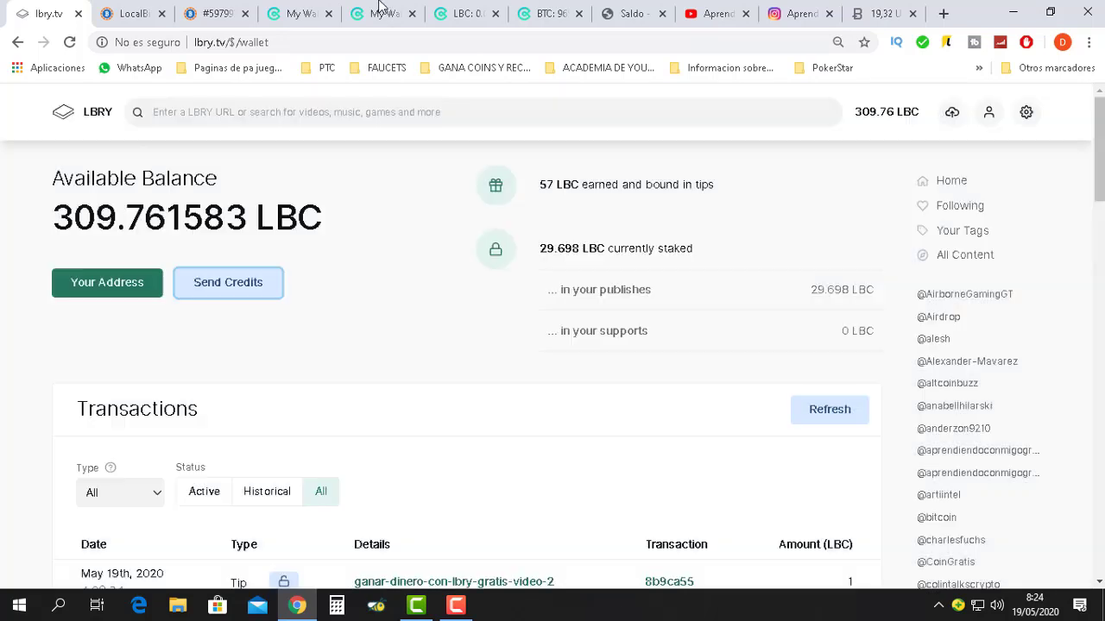
- Switch to the CoinEx wallet and search the spot account coins for lbc
click(292, 15)
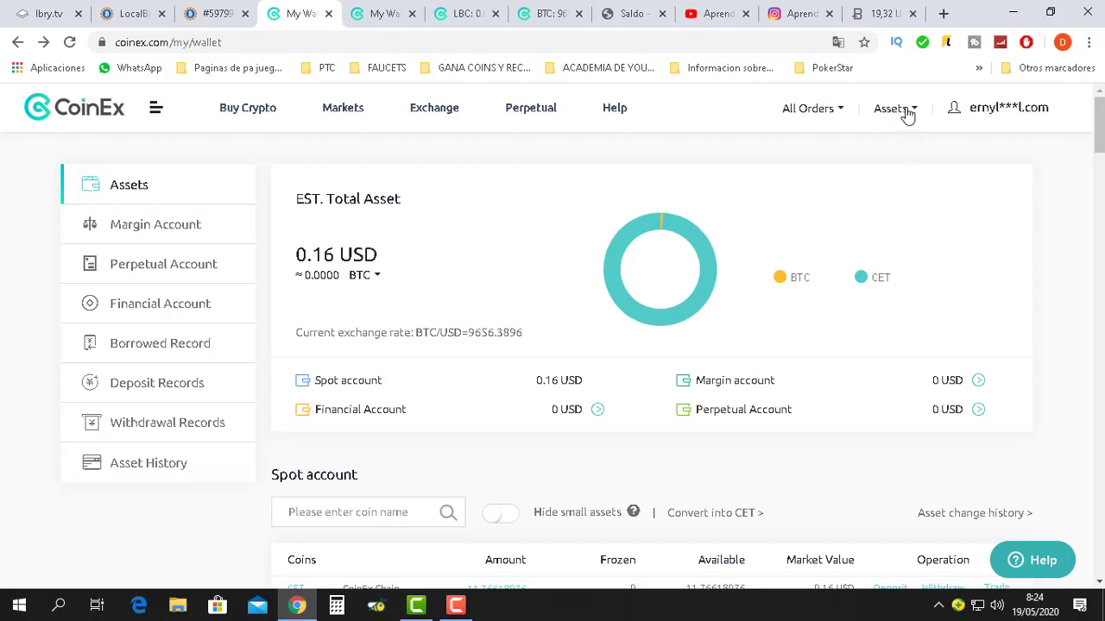
mouse_move(907, 114)
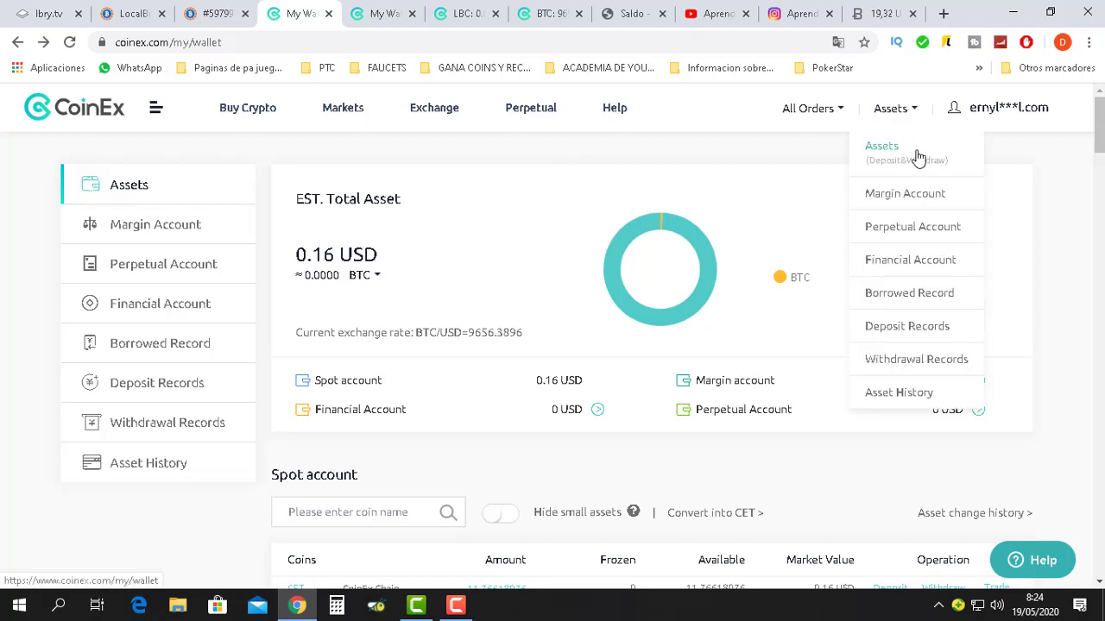
scroll(661, 277, down, 1)
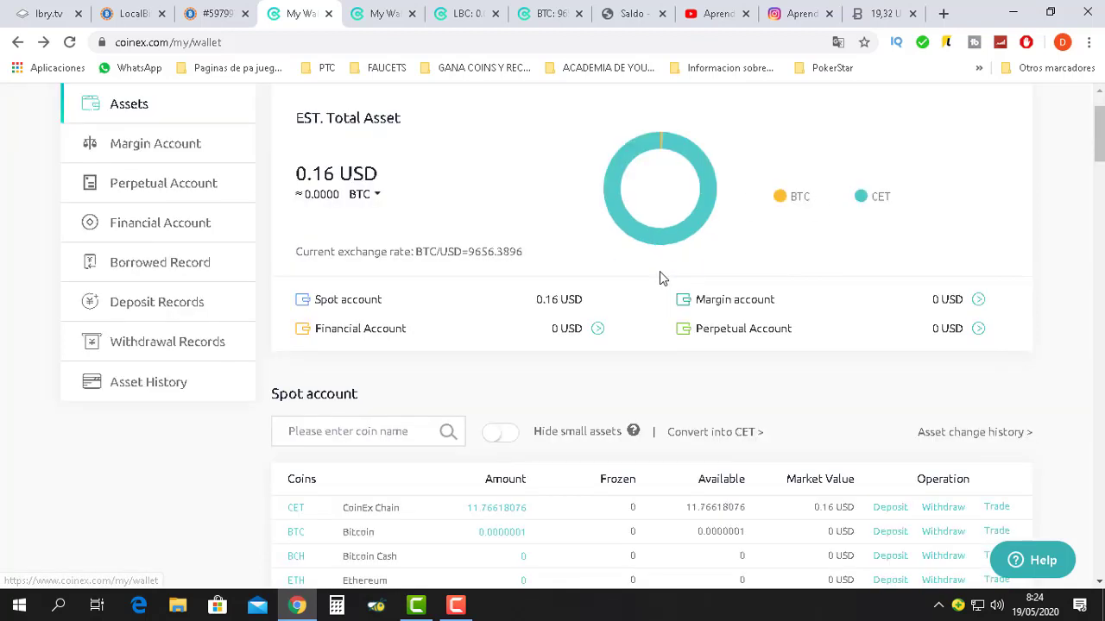
scroll(434, 440, down, 1)
scroll(426, 437, down, 1)
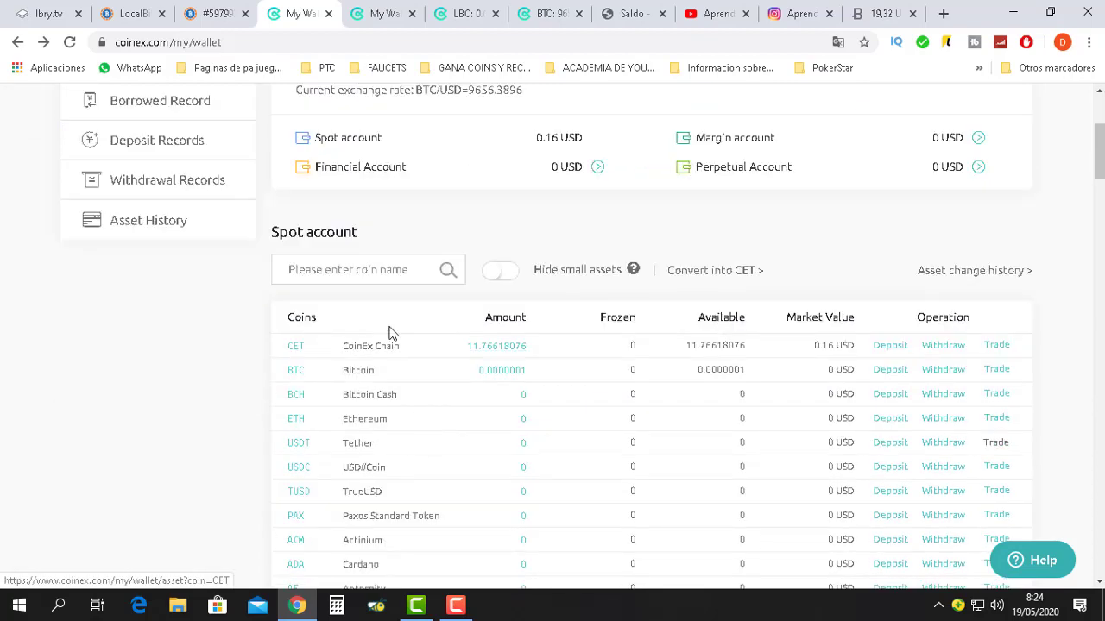
click(373, 274)
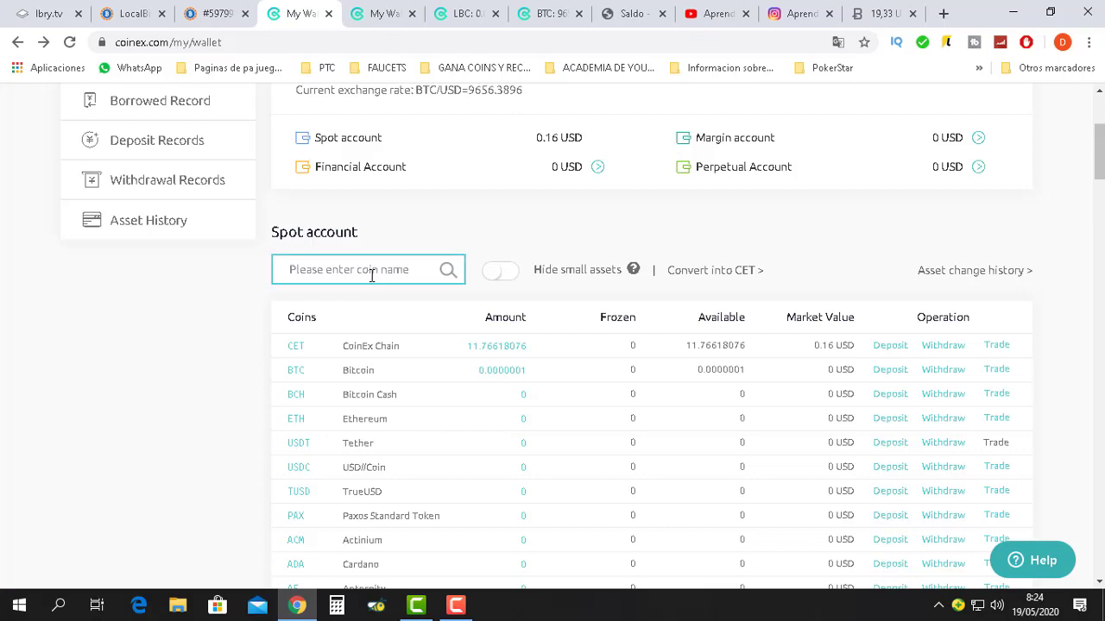
text(lbc)
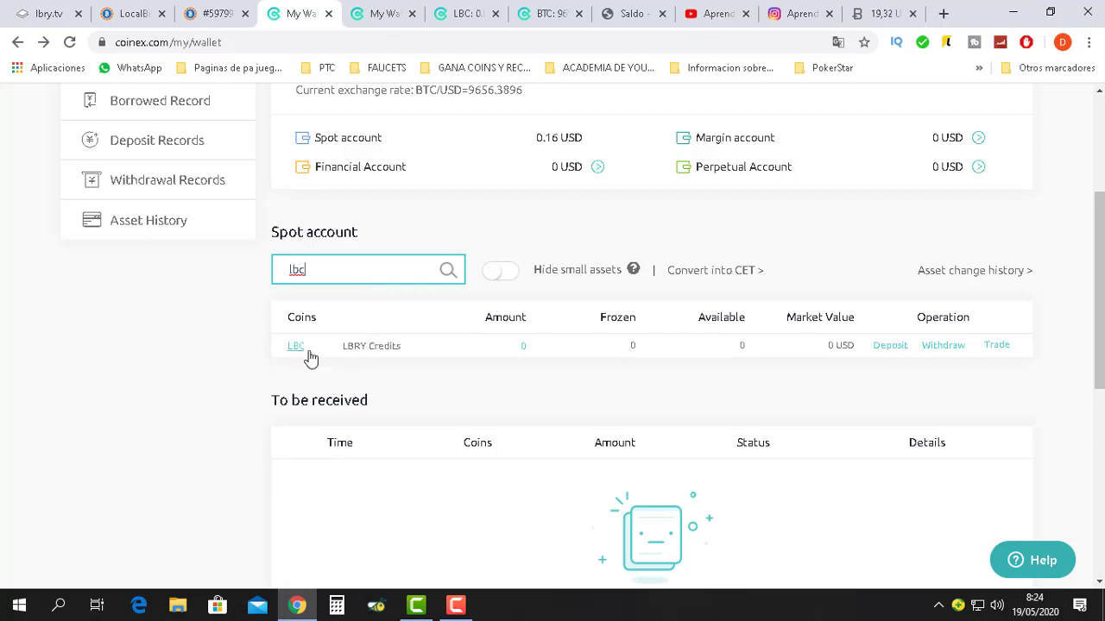
- Open the deposit page for LBRY Credits and copy the LBC deposit address
click(892, 348)
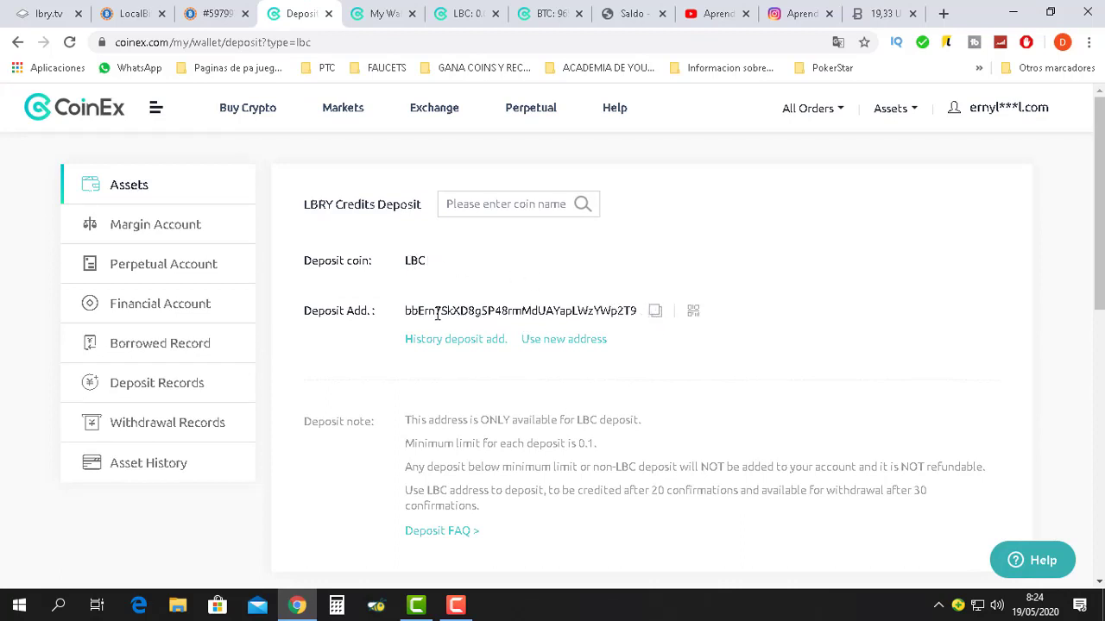
click(652, 313)
click(656, 318)
- Switch to the LBRY wallet and paste the copied deposit address as the recipient address of a new credit transfer
click(38, 14)
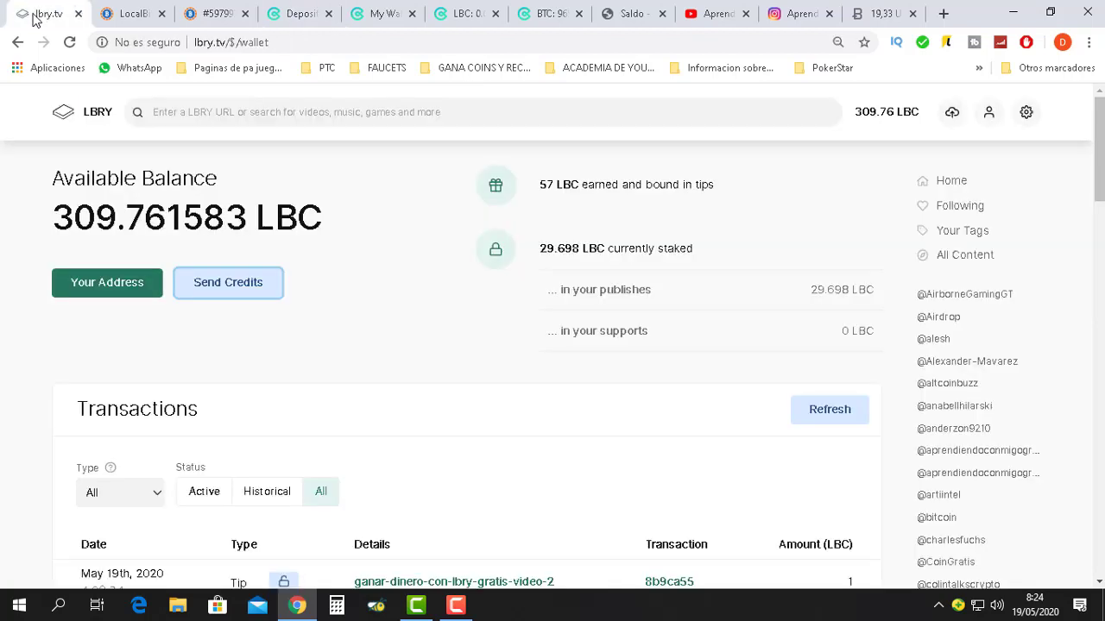
click(250, 287)
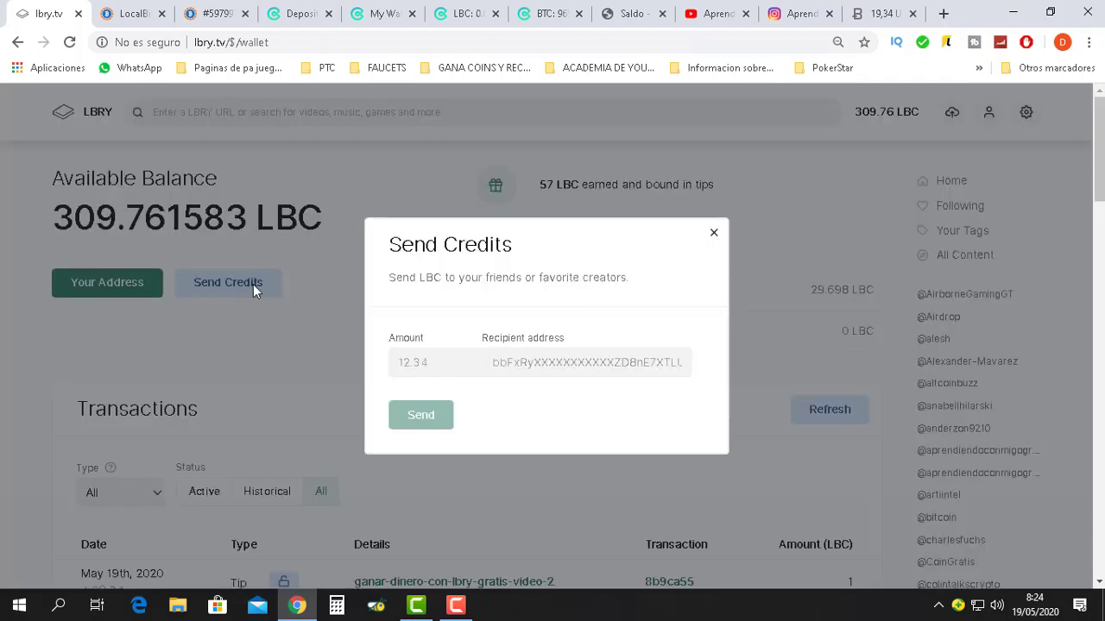
click(536, 369)
right_click(534, 369)
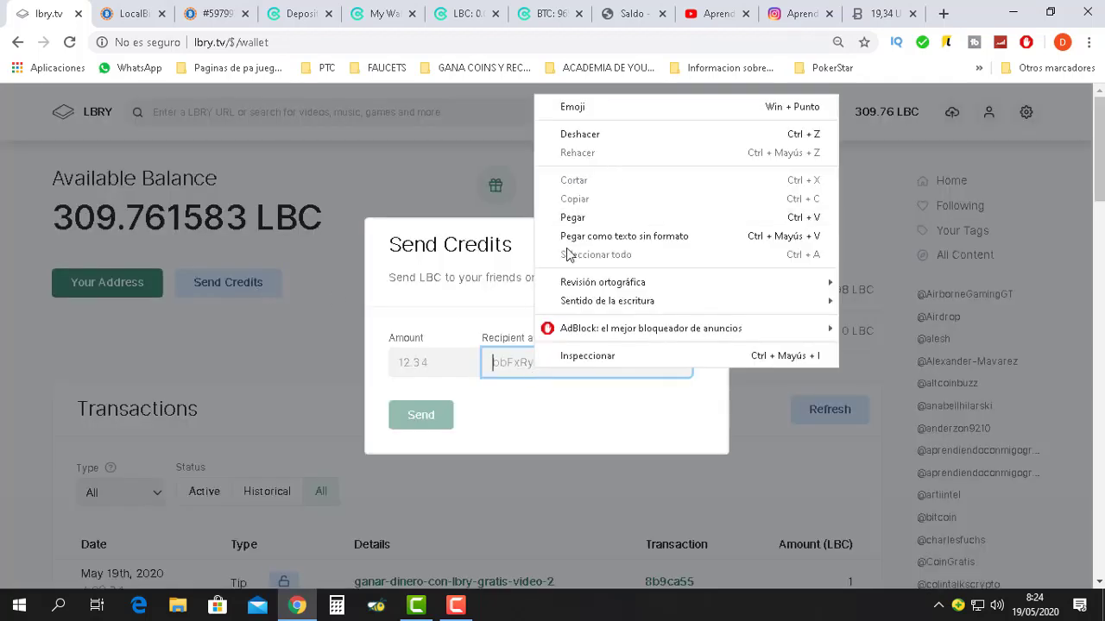
click(567, 221)
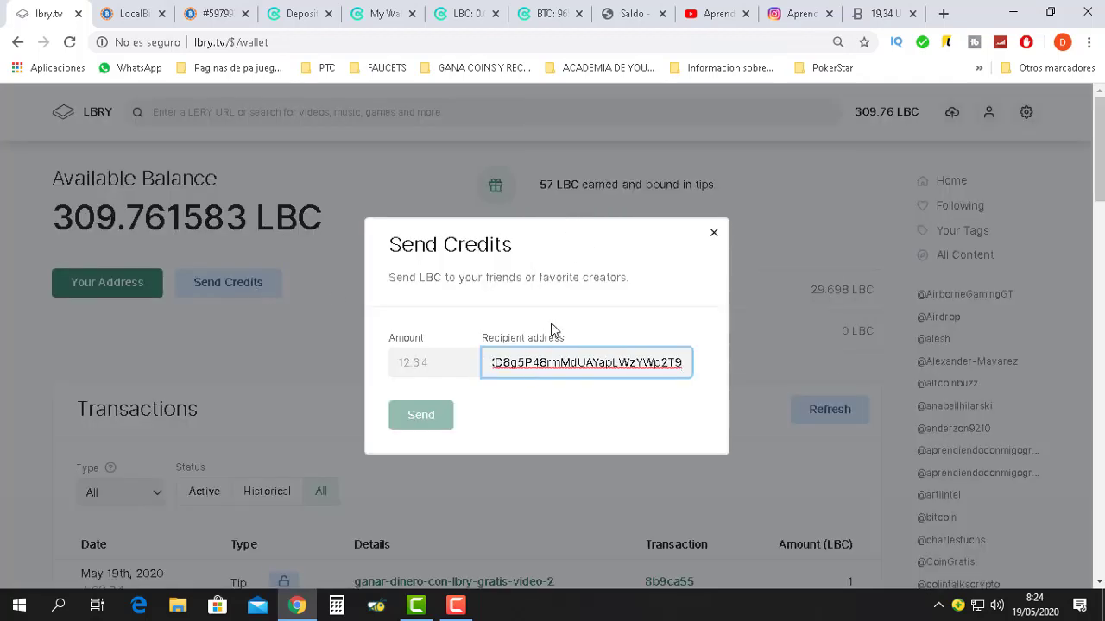
- Check the pasted recipient address along its full length, from its end back to its beginning
key(Left)
key(Left)
key(Left)
key(Left)
key(Left)
key(Left)
key(Left)
key(Left)
key(Left)
key(Left)
key(Left)
key(Left)
key(Left)
key(Left)
key(Left)
key(Left)
key(Left)
key(Left)
key(Left)
key(Left)
key(Left)
key(Left)
key(Left)
key(Left)
key(Left)
key(Left)
key(Left)
key(Left)
key(Left)
key(Left)
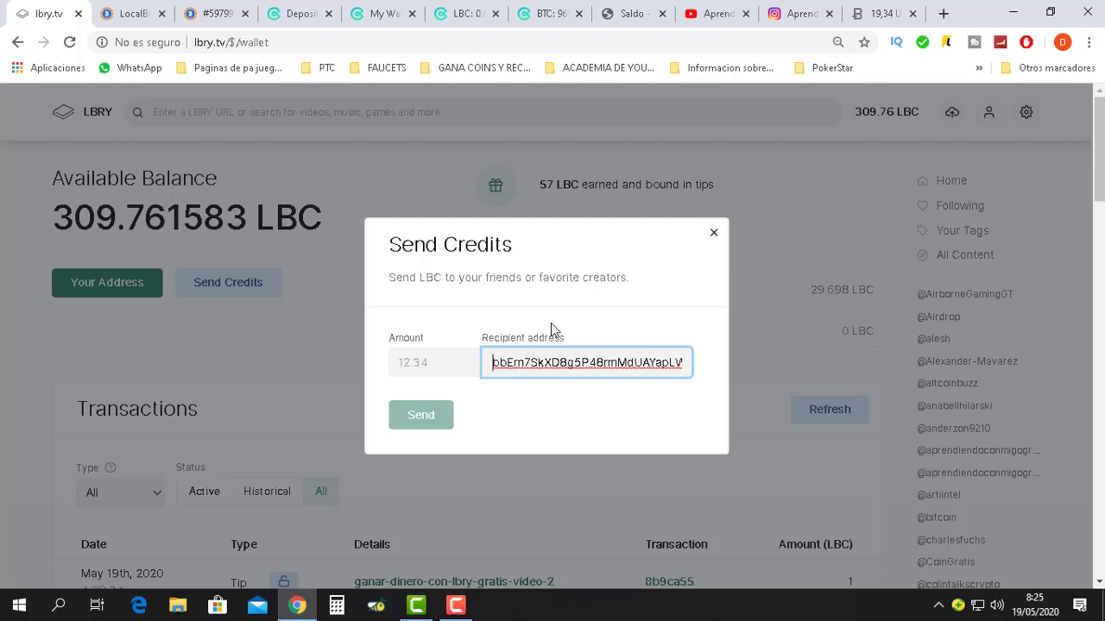
key(Right)
key(End)
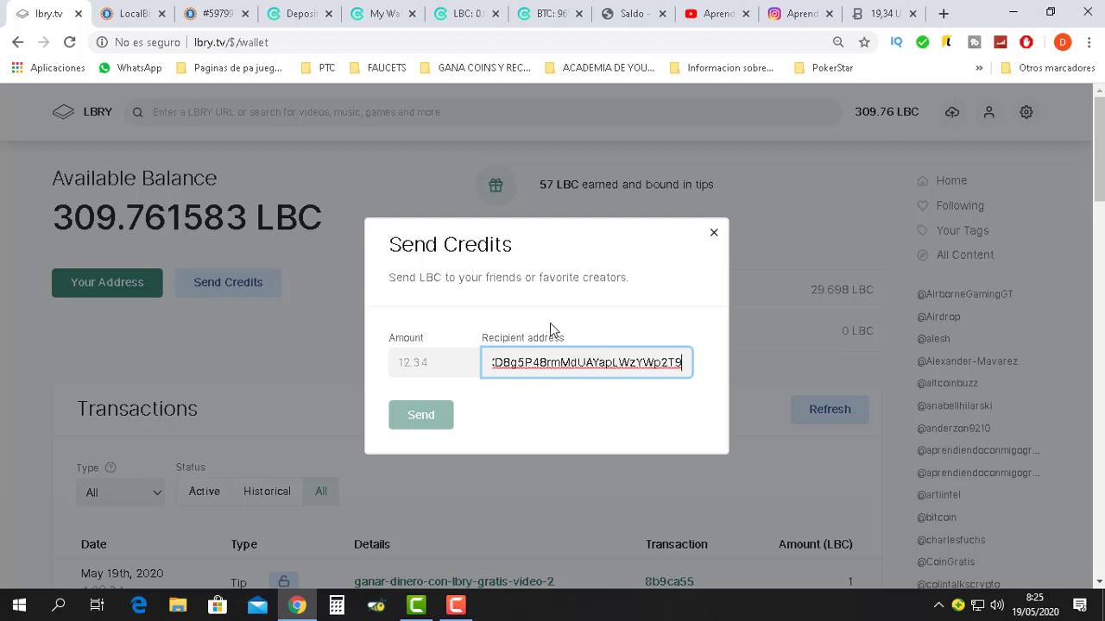
key(Left)
key(Left)
key(Left)
key(Left)
key(Left)
key(Left)
key(Left)
key(Left)
key(Left)
key(Left)
key(Left)
key(Left)
key(Left)
key(Left)
key(Left)
key(Left)
key(Left)
key(Left)
key(Left)
key(Left)
key(Left)
key(Left)
key(Left)
key(Left)
key(Left)
key(Left)
key(Left)
key(Left)
key(Left)
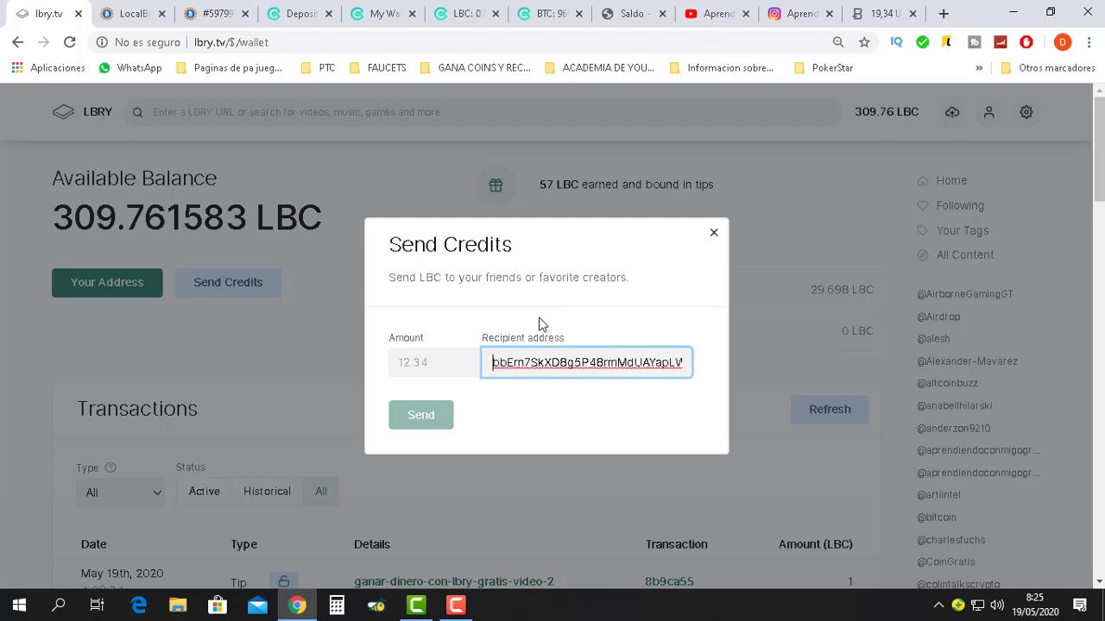
- Set the amount of LBC credits to send to 300
click(418, 349)
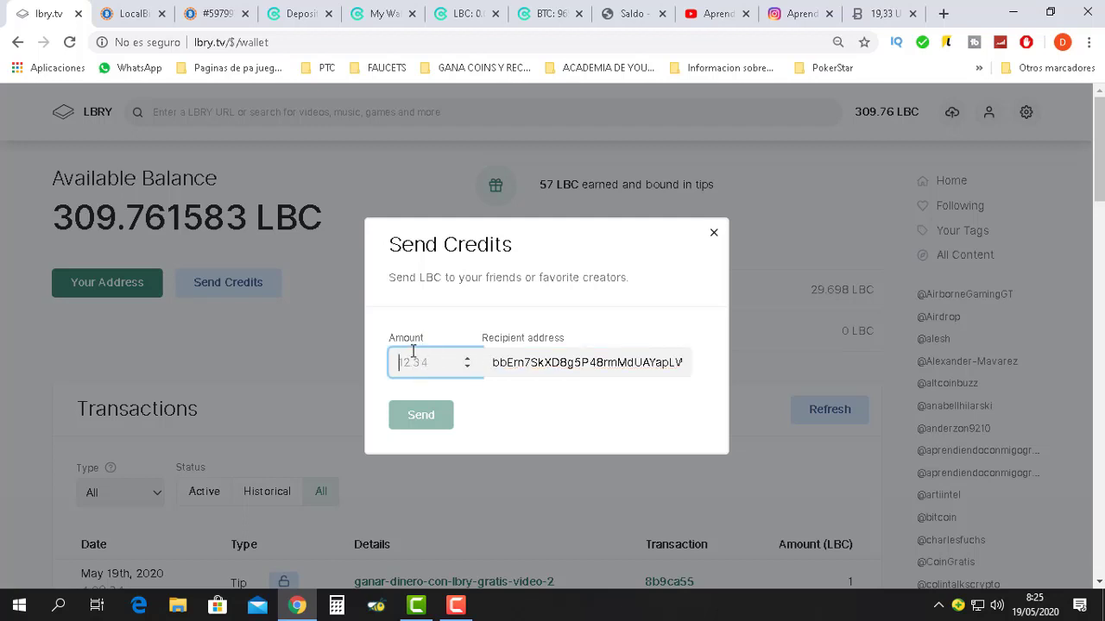
text(3)
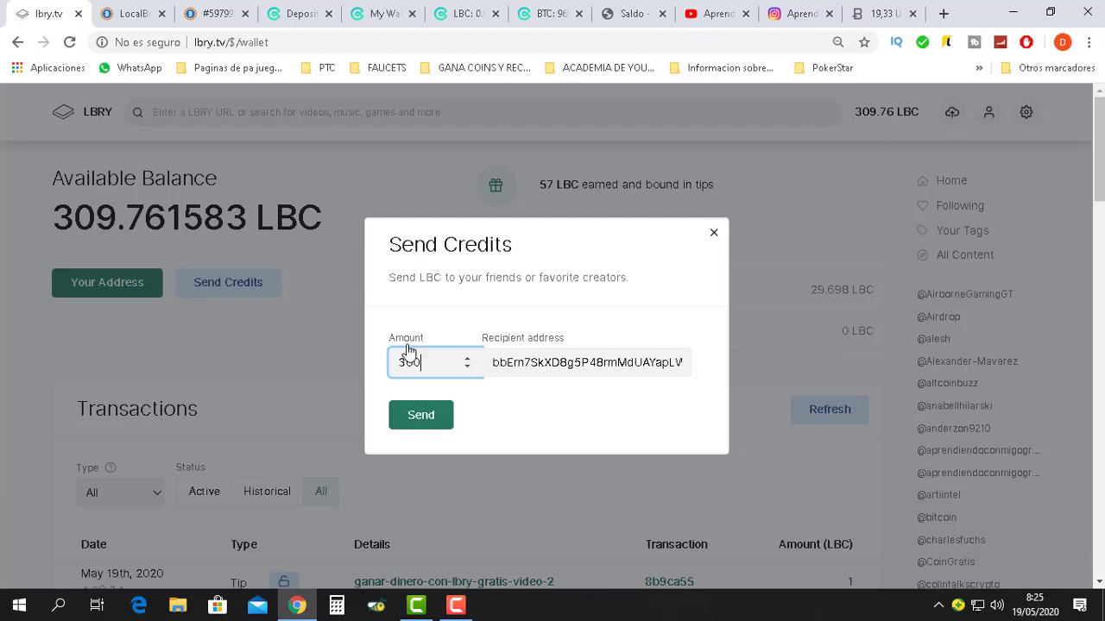
text(00)
- Compare the recipient address in the LBRY transfer with the LBC deposit address on CoinEx
click(306, 10)
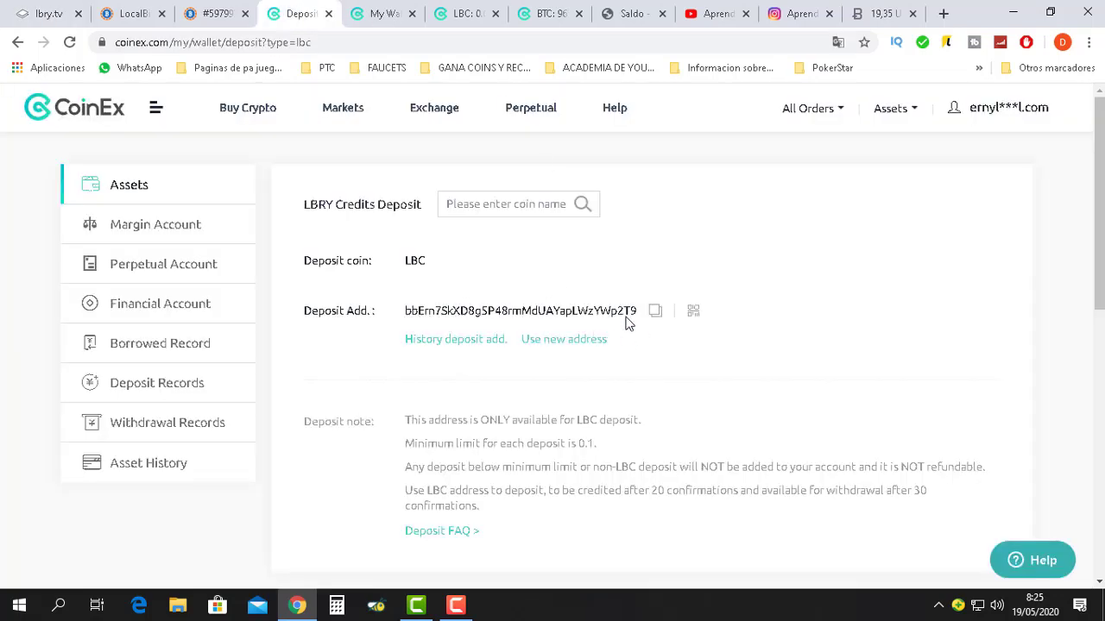
click(49, 13)
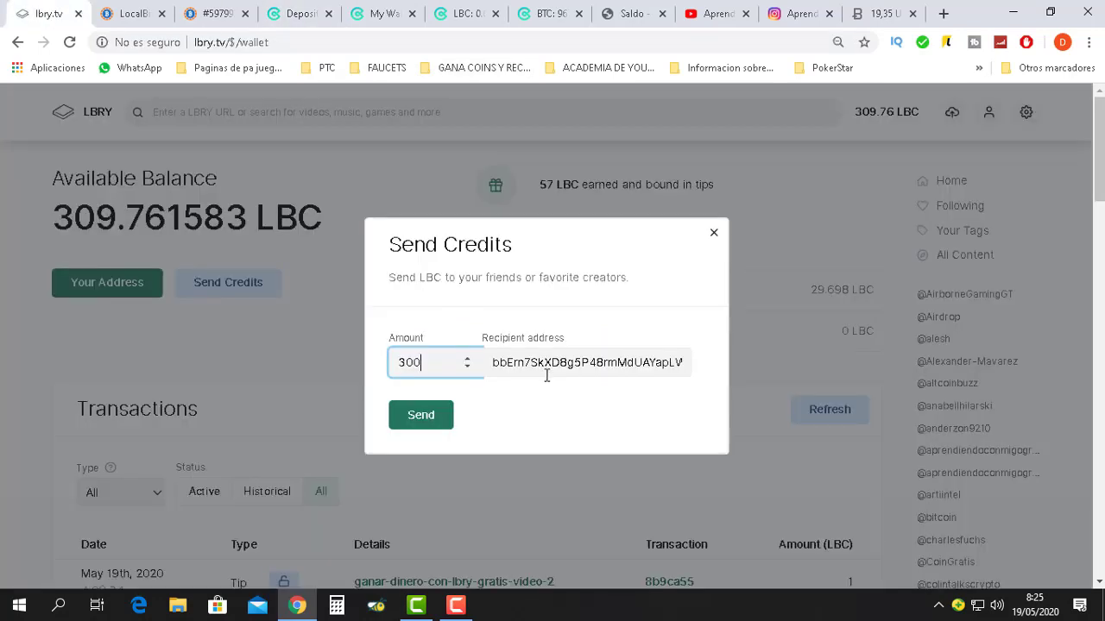
click(498, 360)
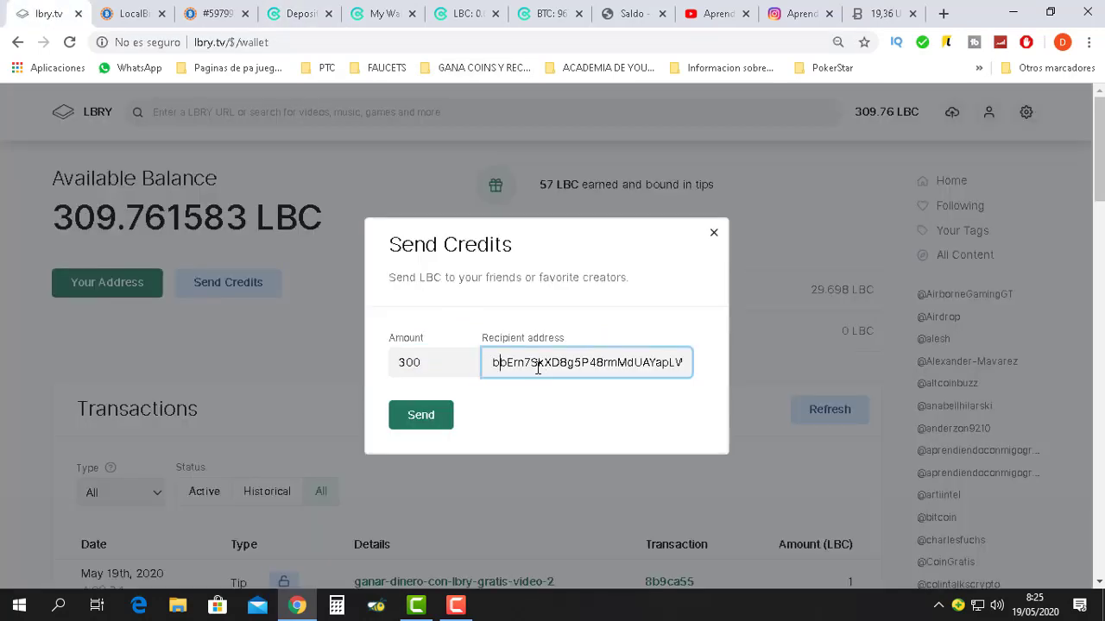
key(End)
key(End)
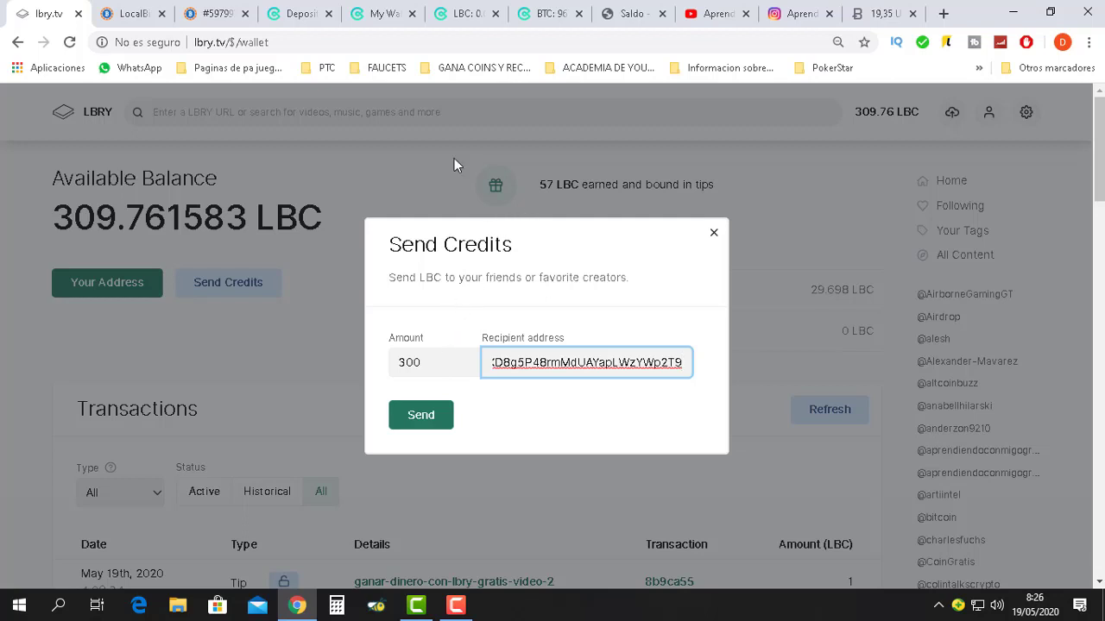
- Switch to the CoinEx LBC/BTC exchange page and search the trading pairs for lbc
click(302, 14)
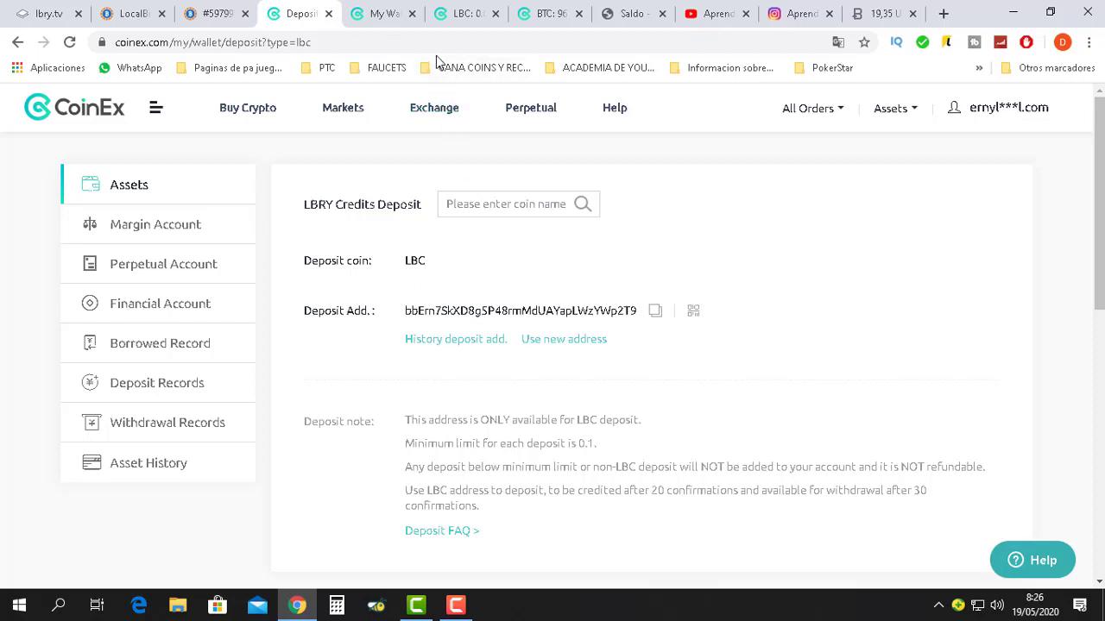
click(453, 12)
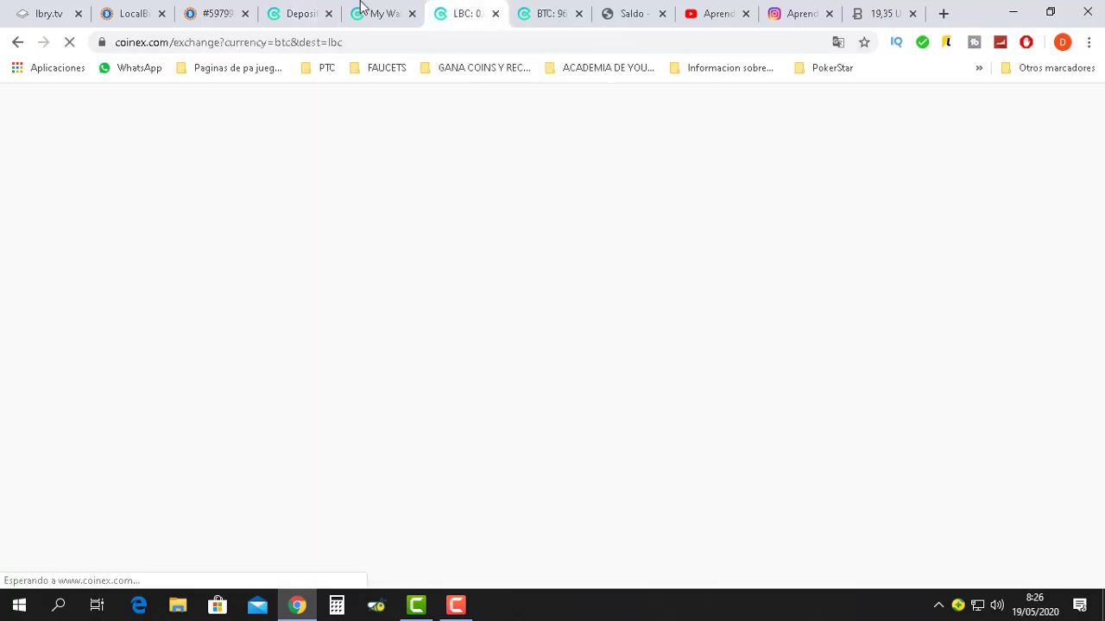
click(270, 9)
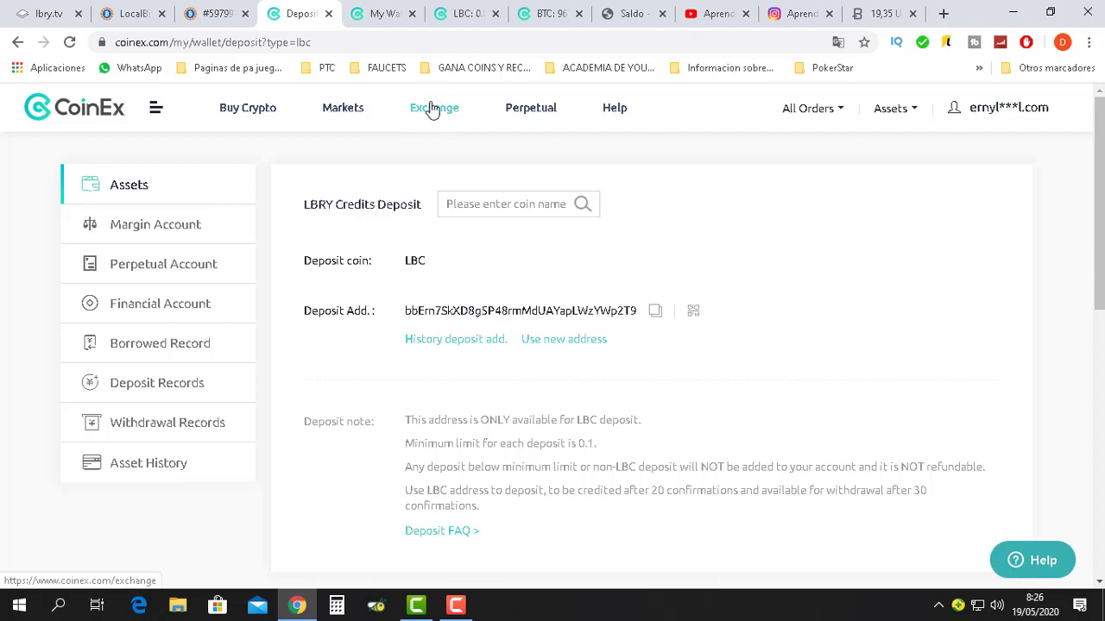
click(461, 15)
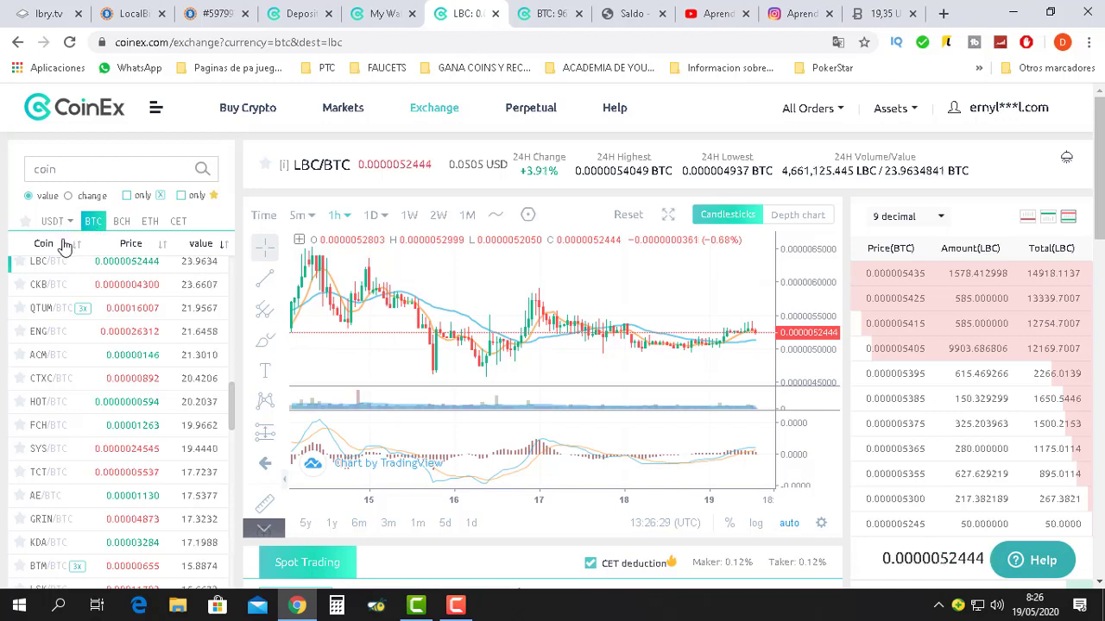
click(67, 171)
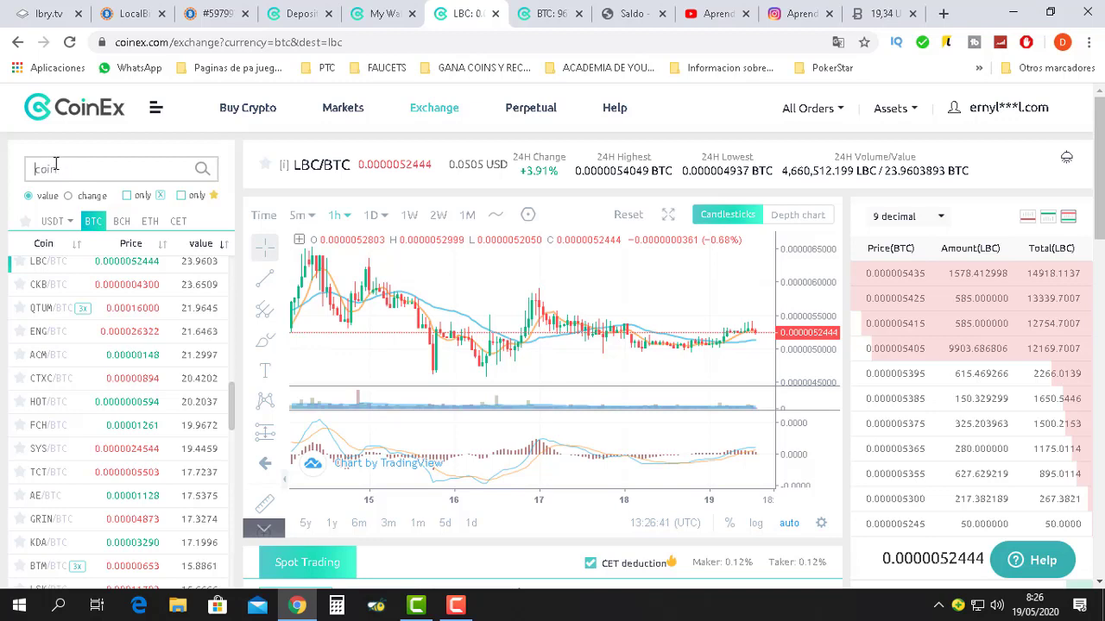
text(lbc)
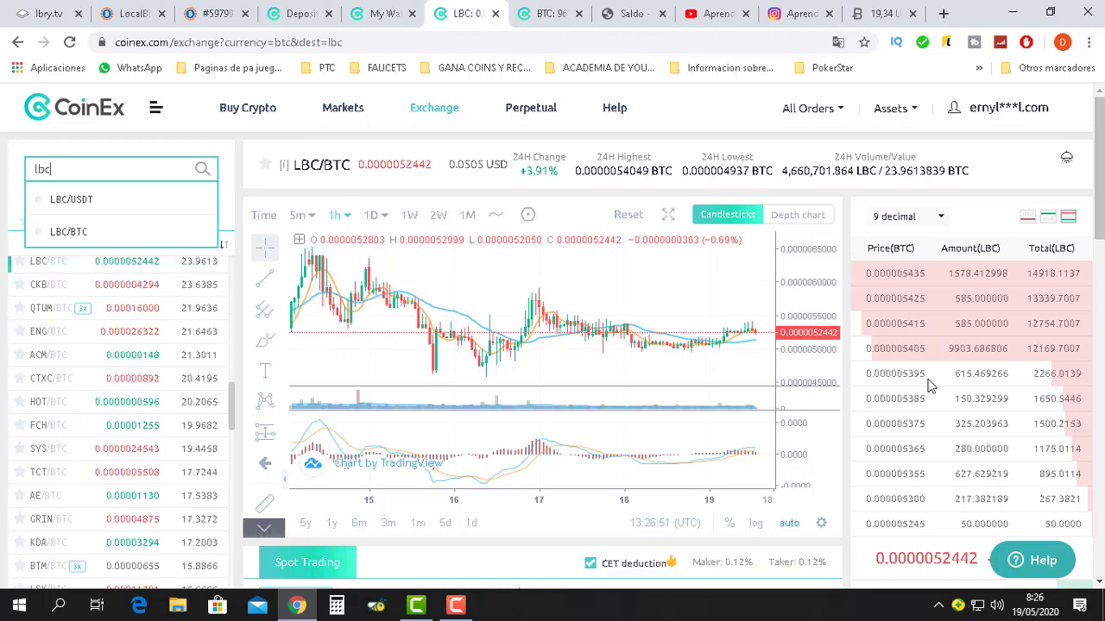
- Switch the LBC/BTC spot order to Market and fill the sell amount with the entire available LBC balance
scroll(893, 371, down, 1)
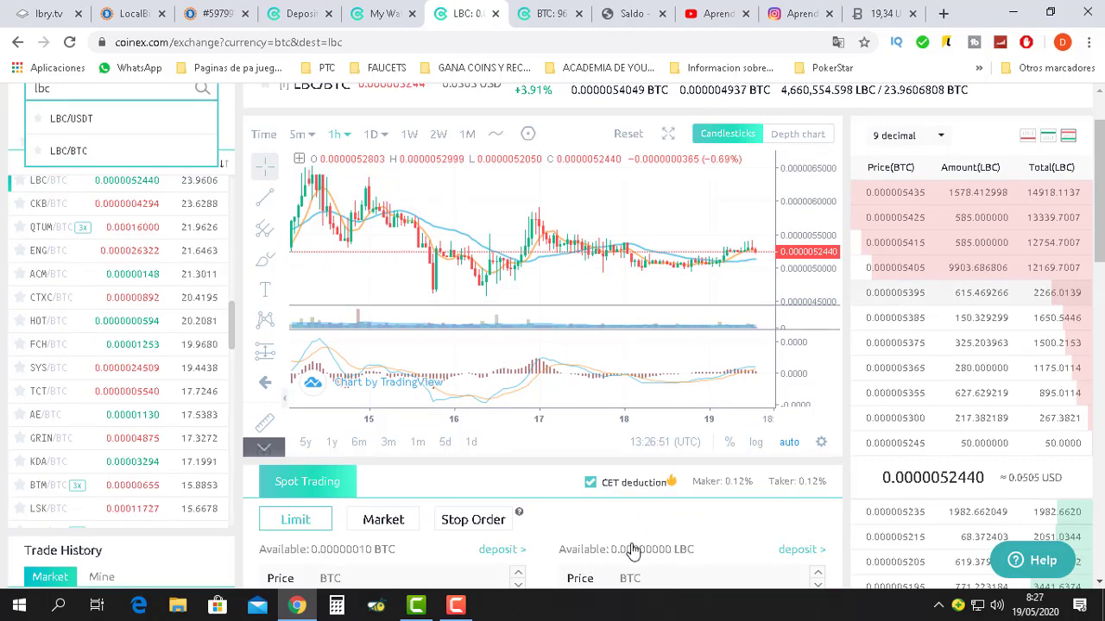
scroll(632, 552, down, 1)
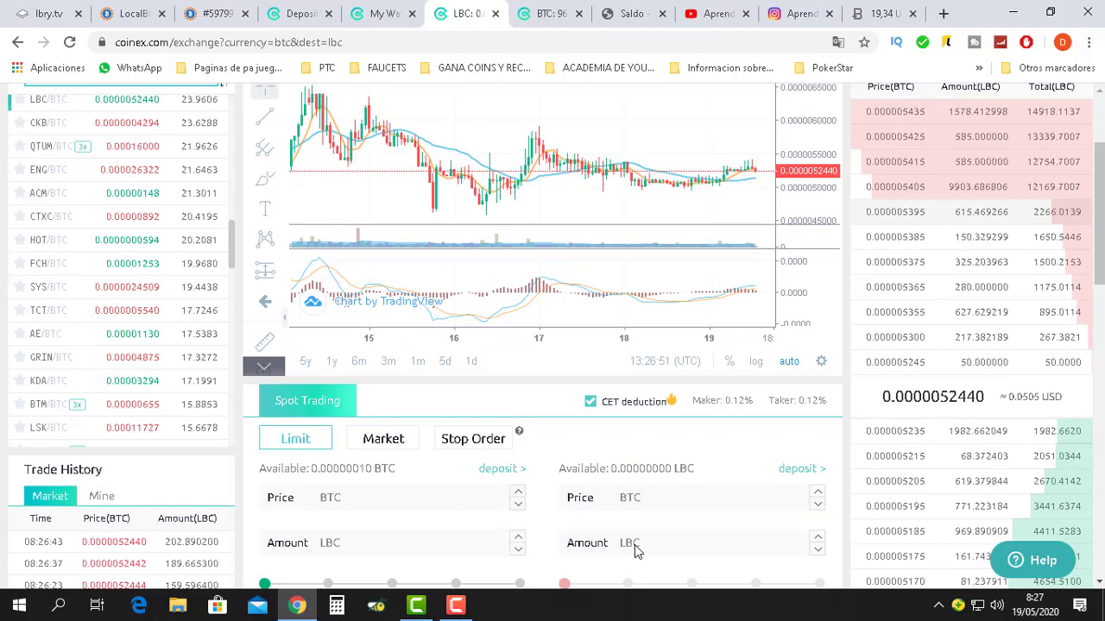
scroll(634, 548, down, 3)
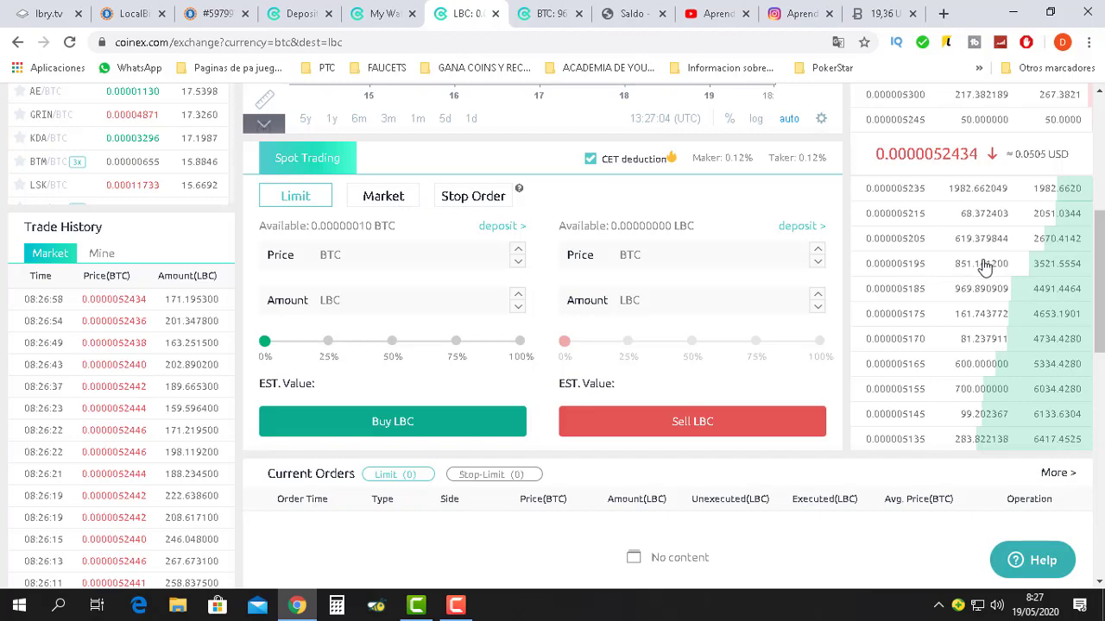
scroll(985, 266, up, 1)
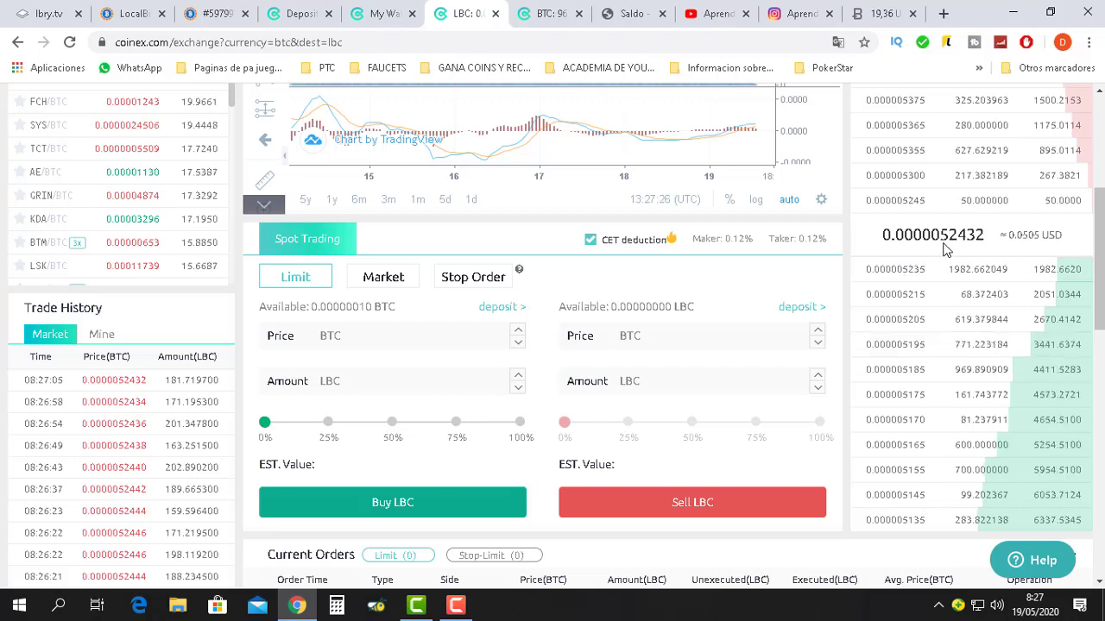
click(379, 287)
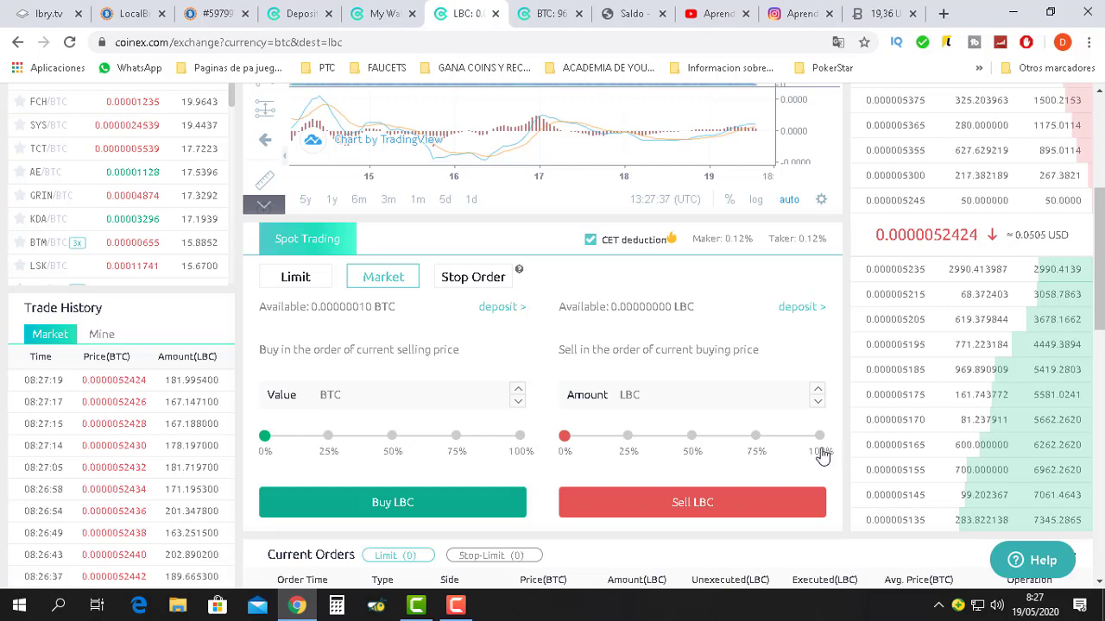
click(606, 308)
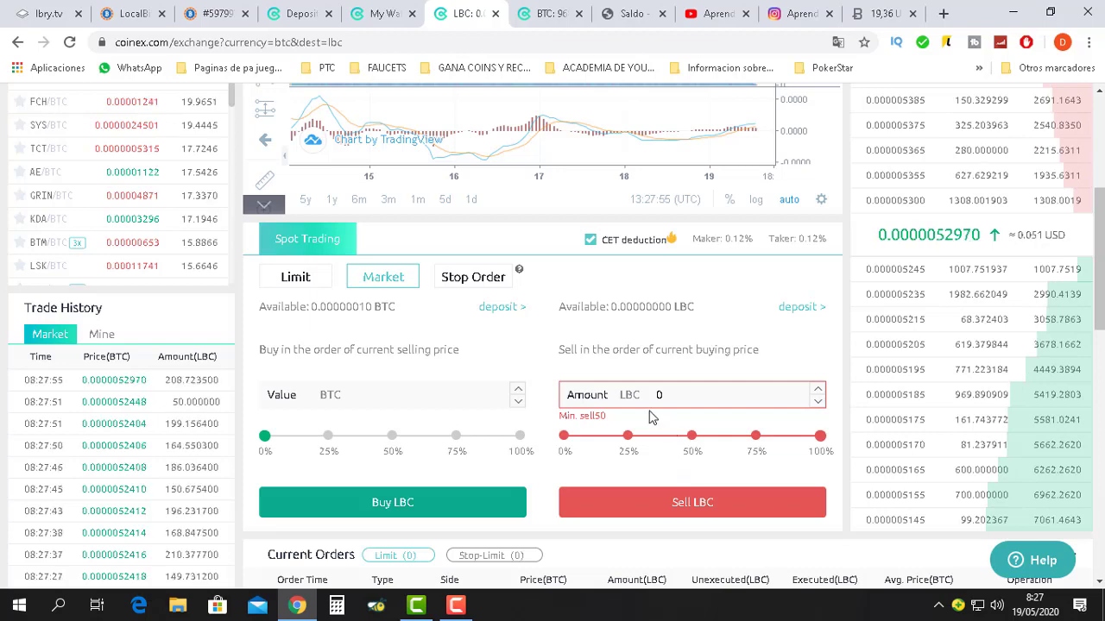
scroll(651, 418, up, 1)
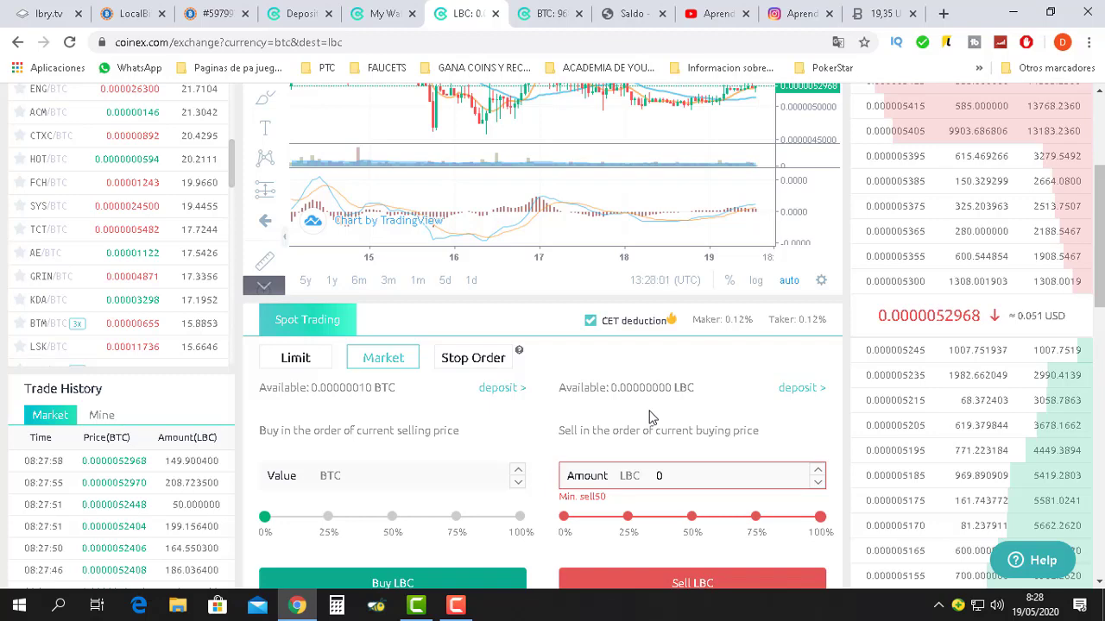
- Switch to the LBRY wallet page and check its available balance
click(297, 15)
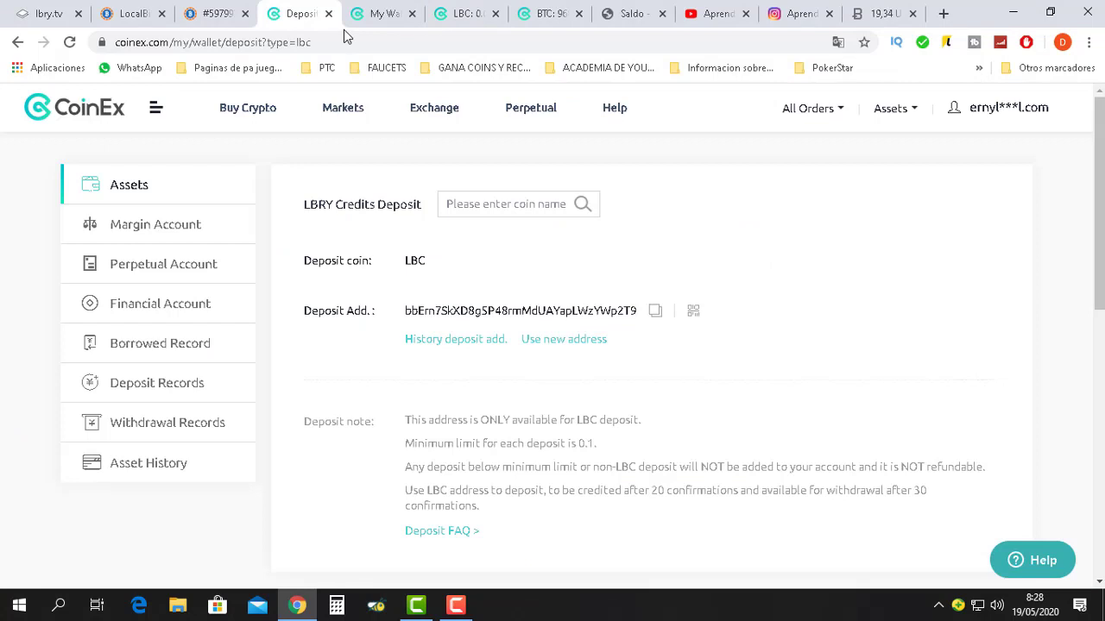
click(372, 7)
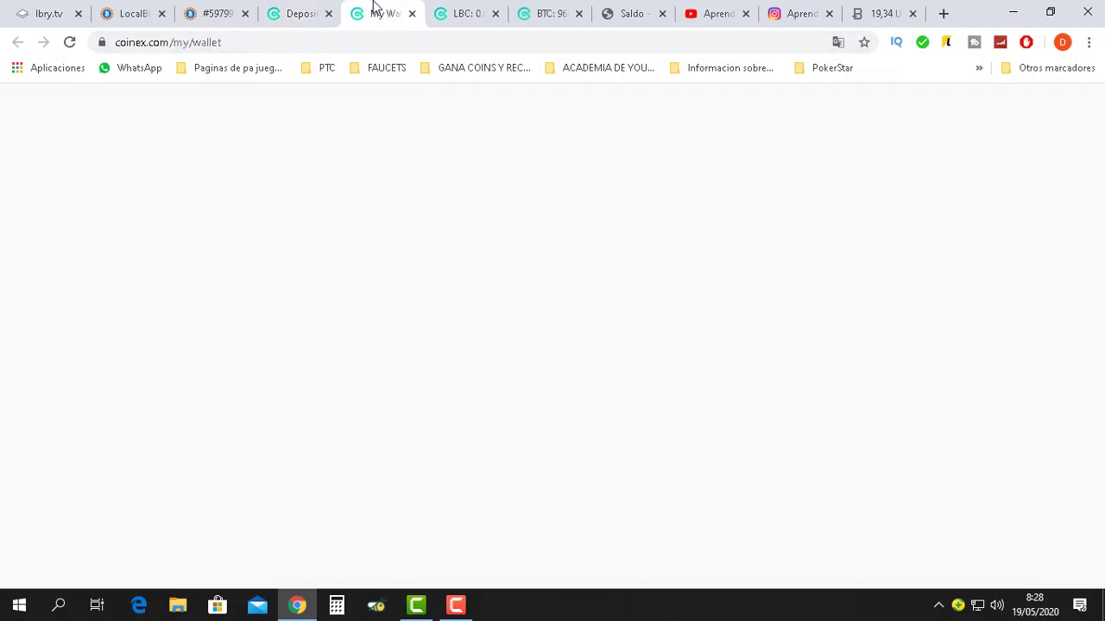
click(42, 19)
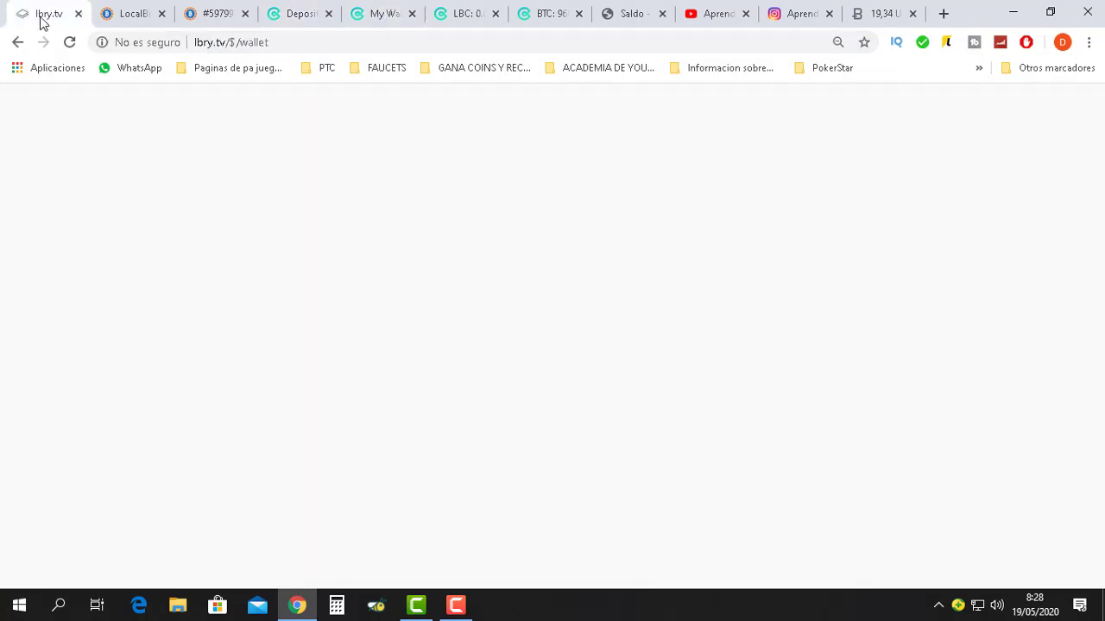
click(714, 234)
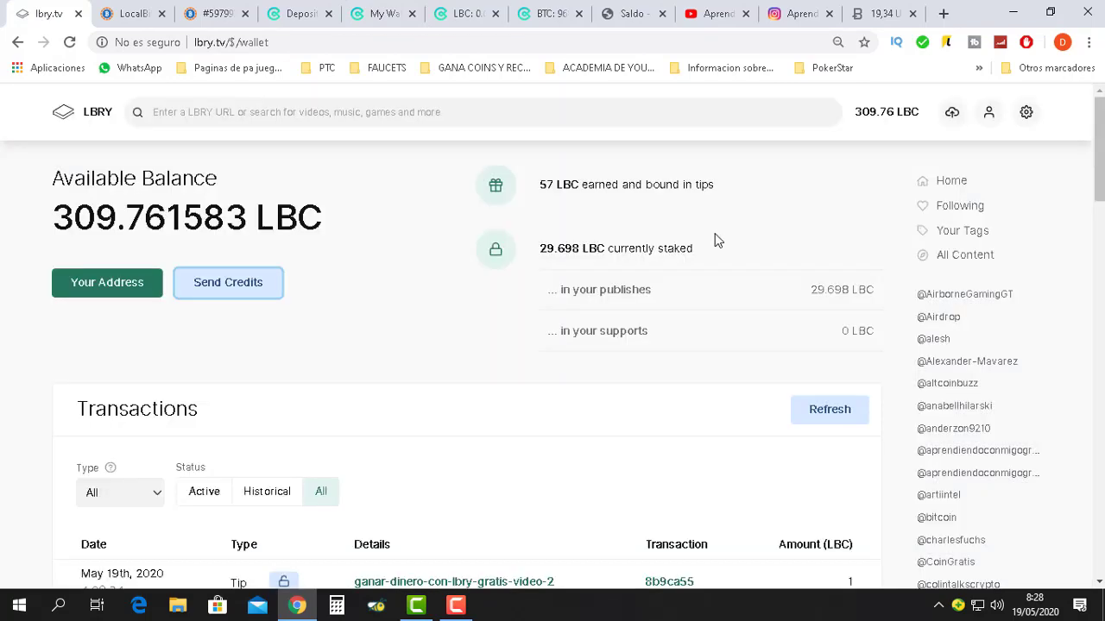
- Return to CoinEx and review the LBC deposit page and the spot account assets
click(297, 14)
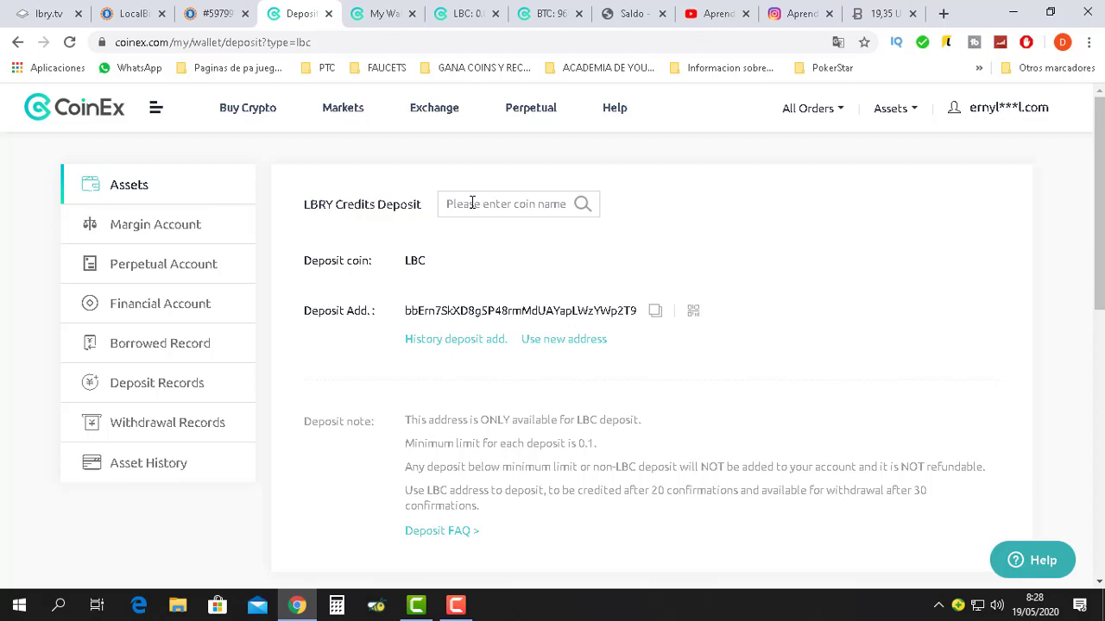
click(373, 10)
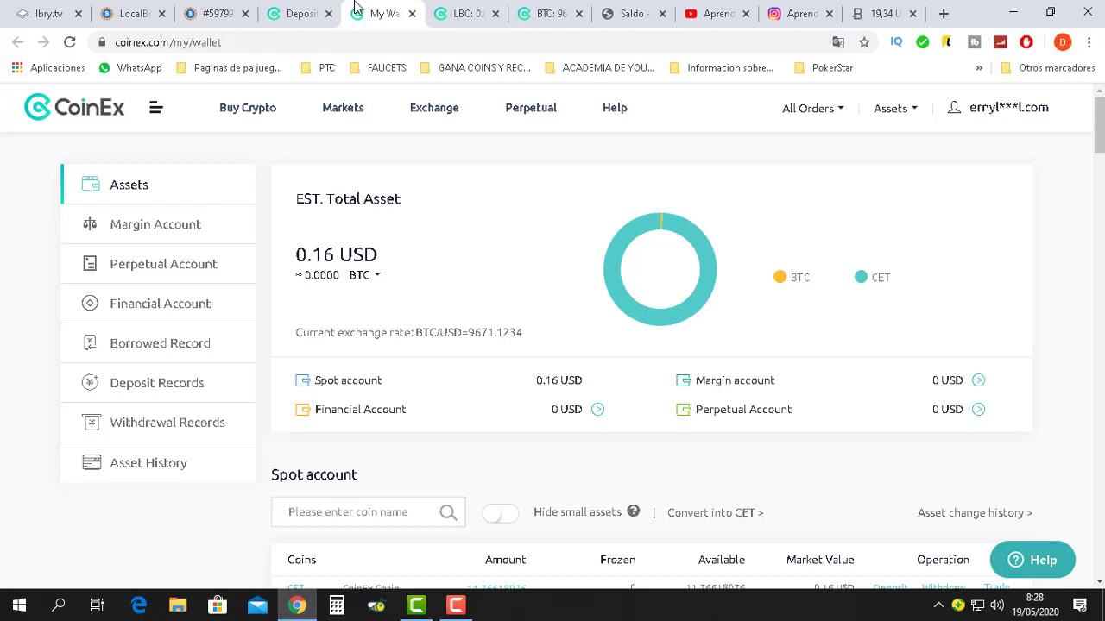
scroll(647, 341, down, 1)
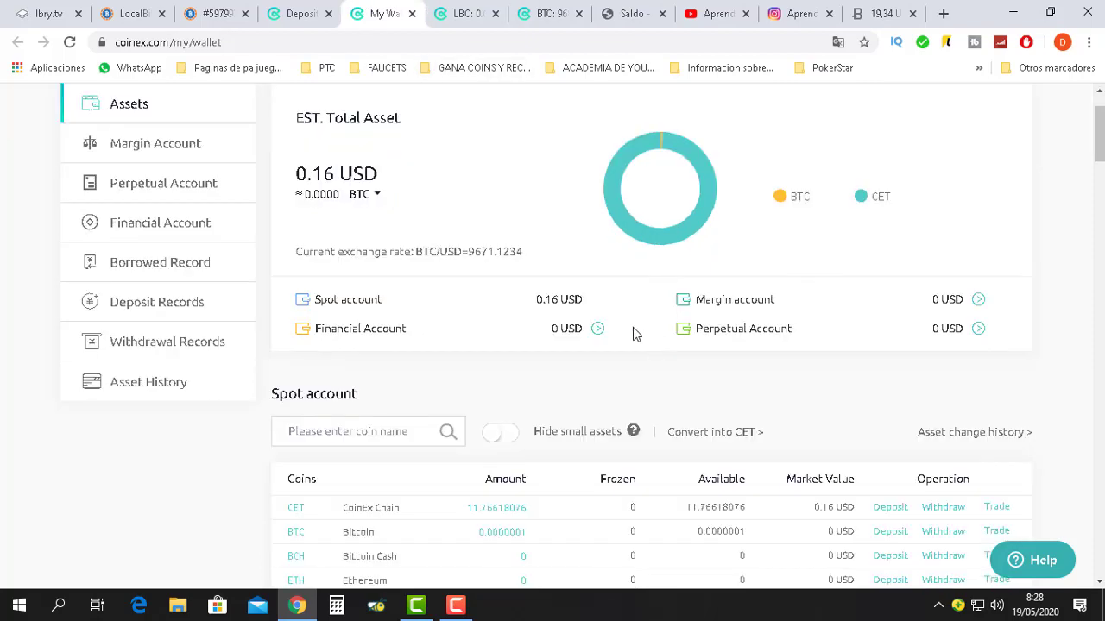
scroll(635, 343, up, 1)
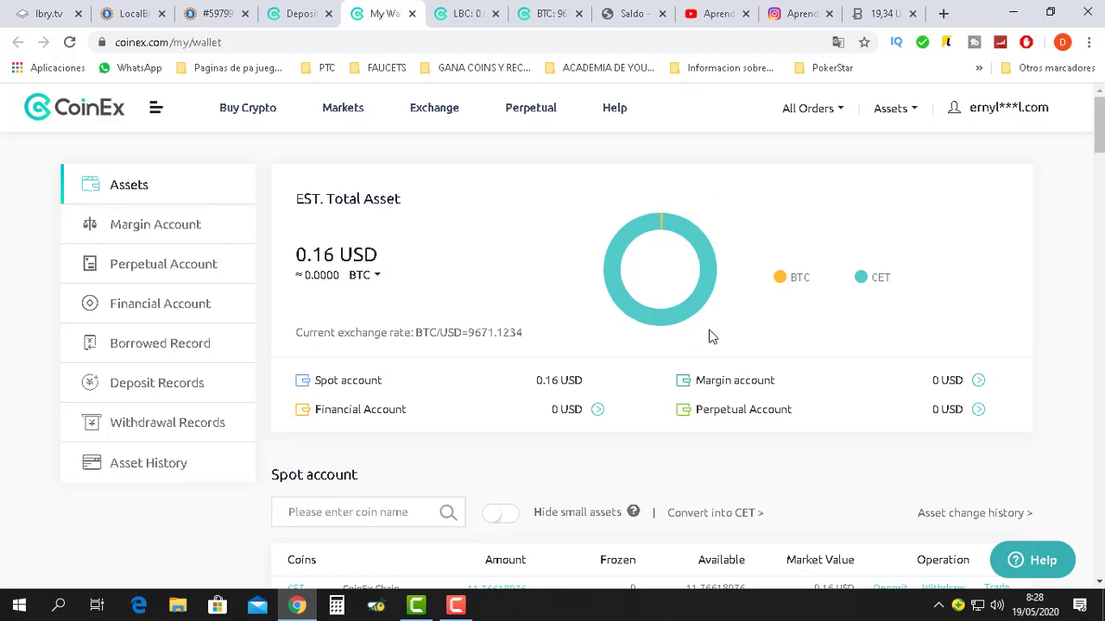
- Switch to the Preev converter and convert 0.0001 BTC and 0.002 BTC to USD
click(881, 12)
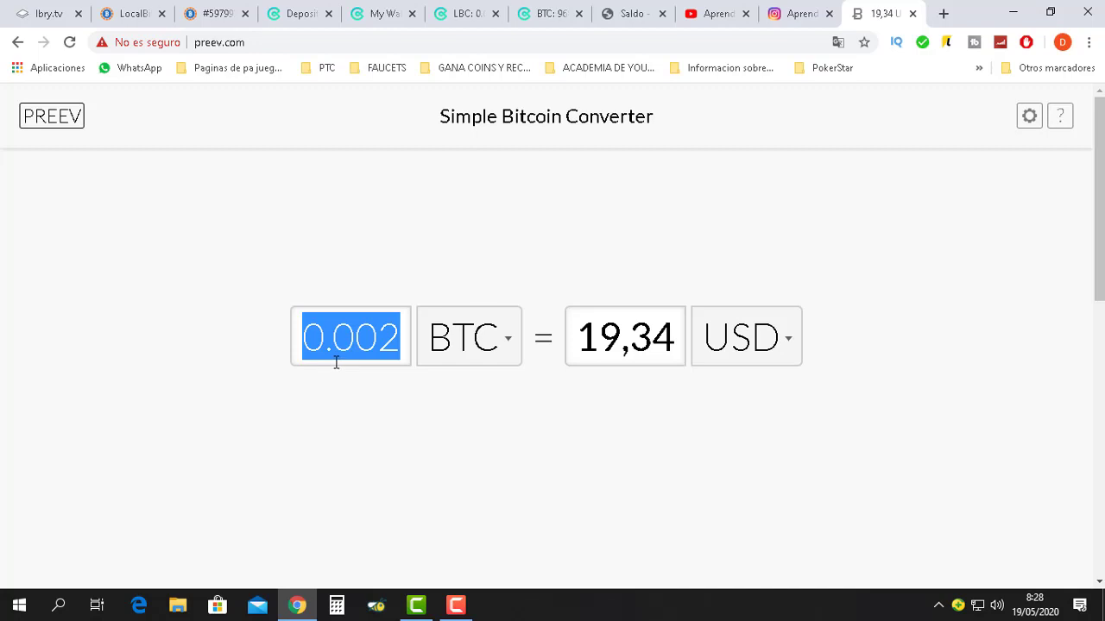
text(0.0001)
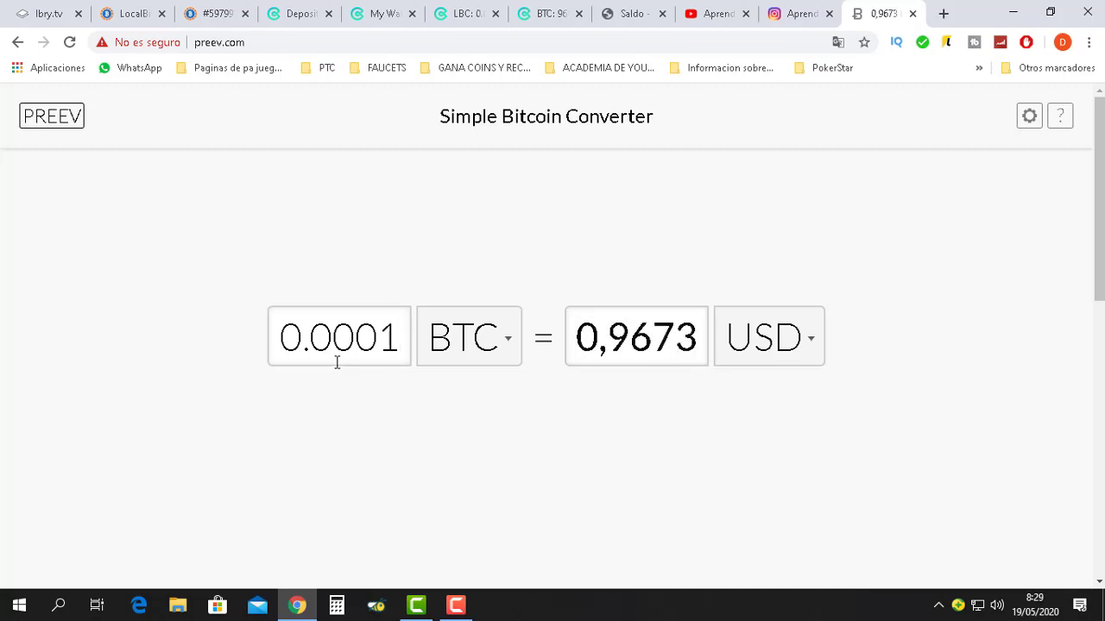
key(BackSpace)
key(BackSpace)
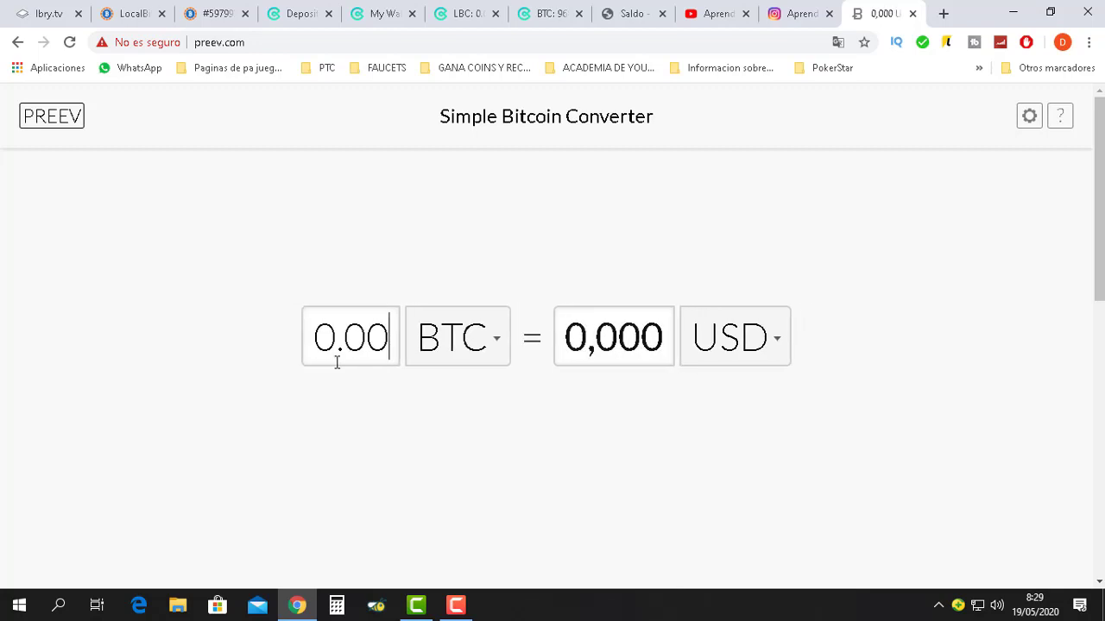
text(2)
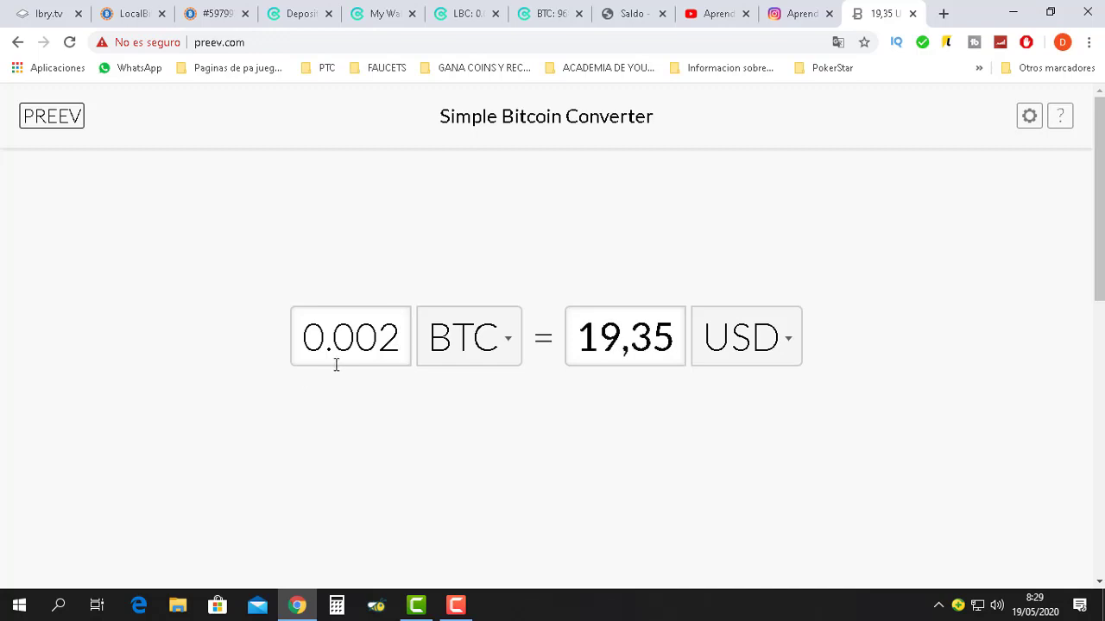
- Return to the CoinEx assets page, search the spot account for btc and open the Bitcoin withdrawal form
click(390, 12)
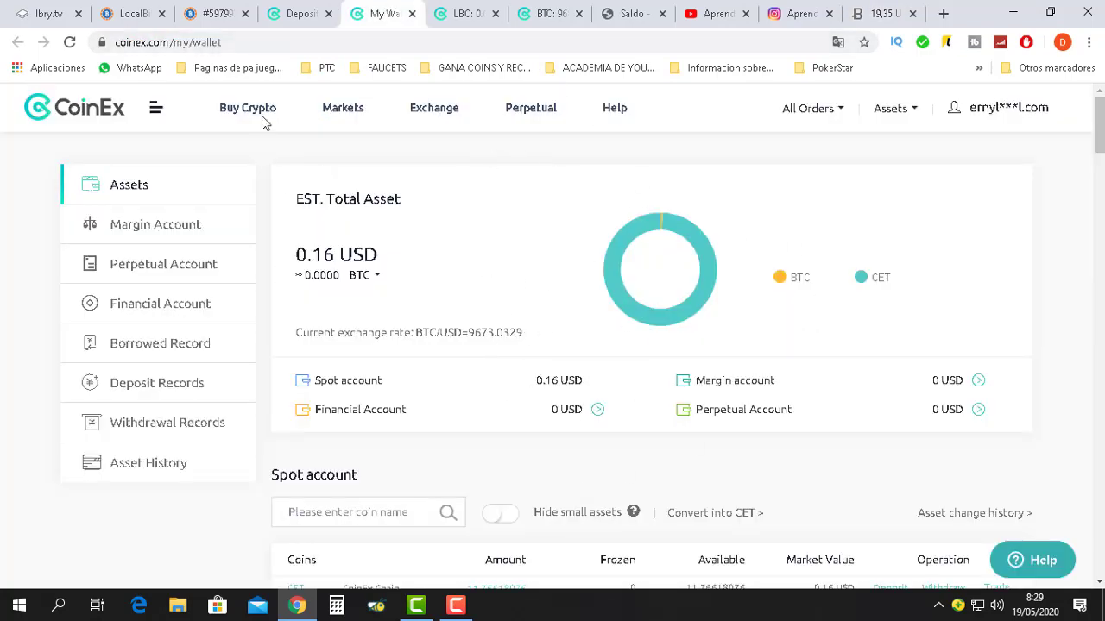
click(296, 18)
click(475, 14)
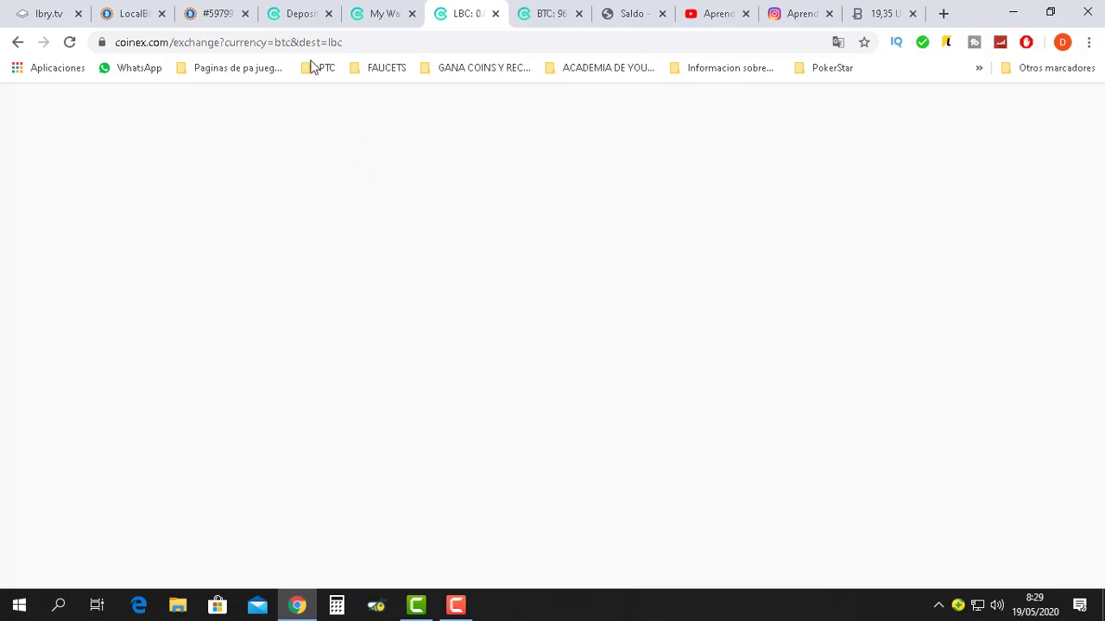
click(353, 21)
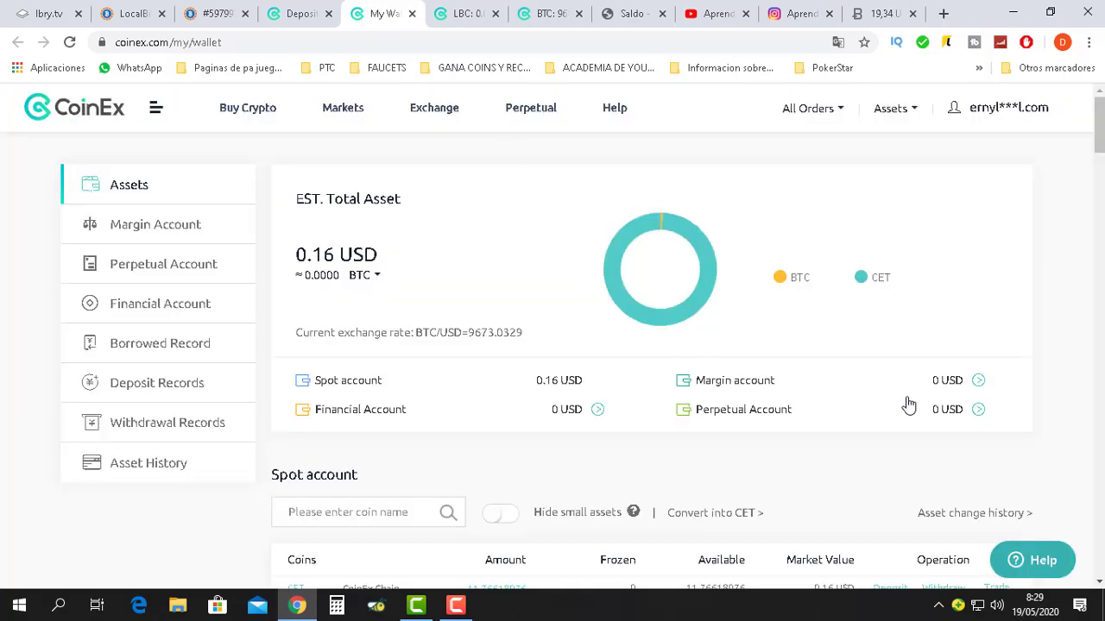
scroll(907, 402, down, 2)
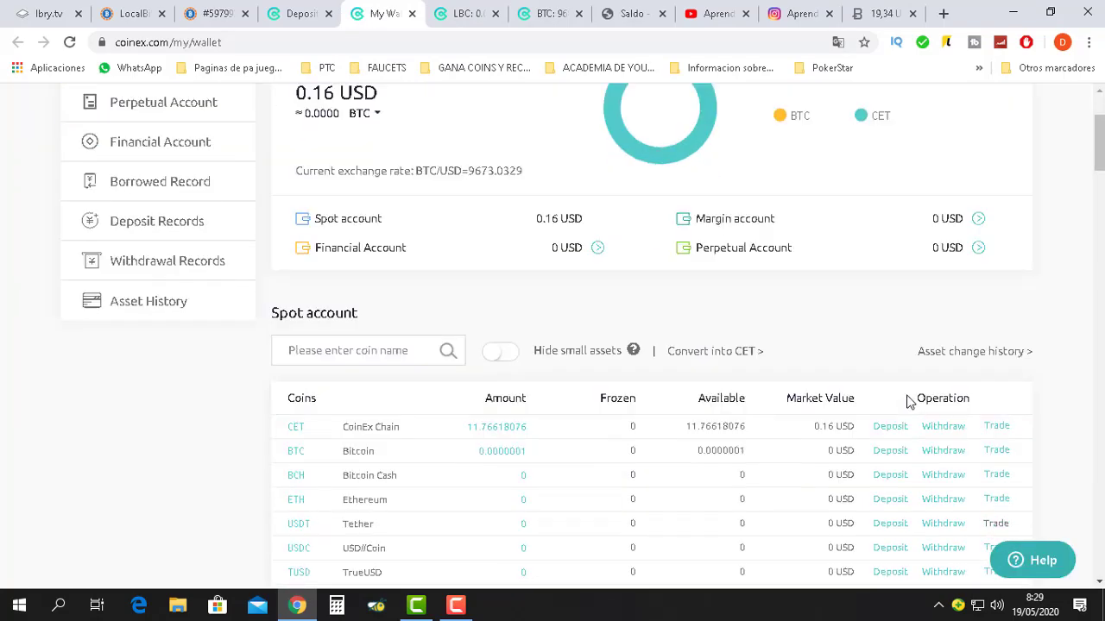
click(333, 357)
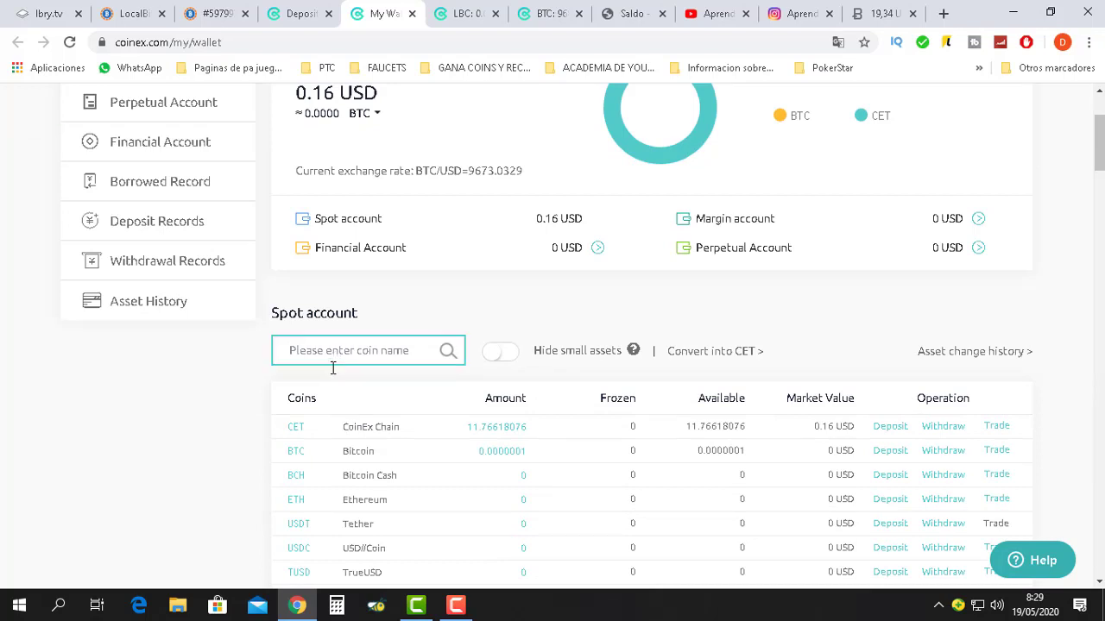
text(btc)
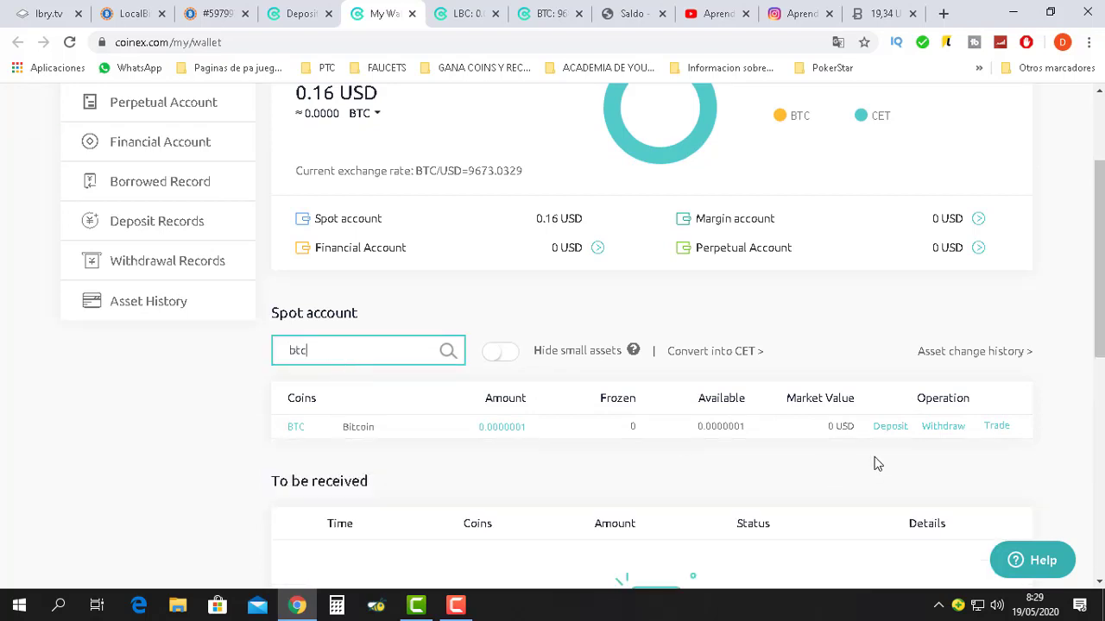
click(938, 424)
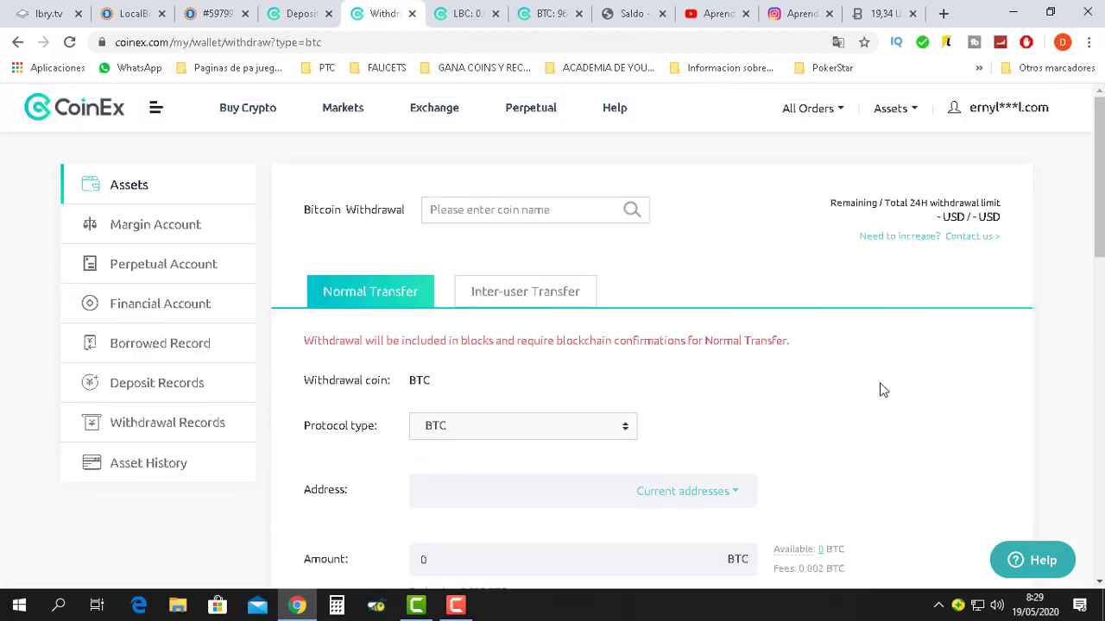
- Examine the protocol type, address, amount, code and fee details of the BTC withdrawal form
scroll(882, 390, down, 1)
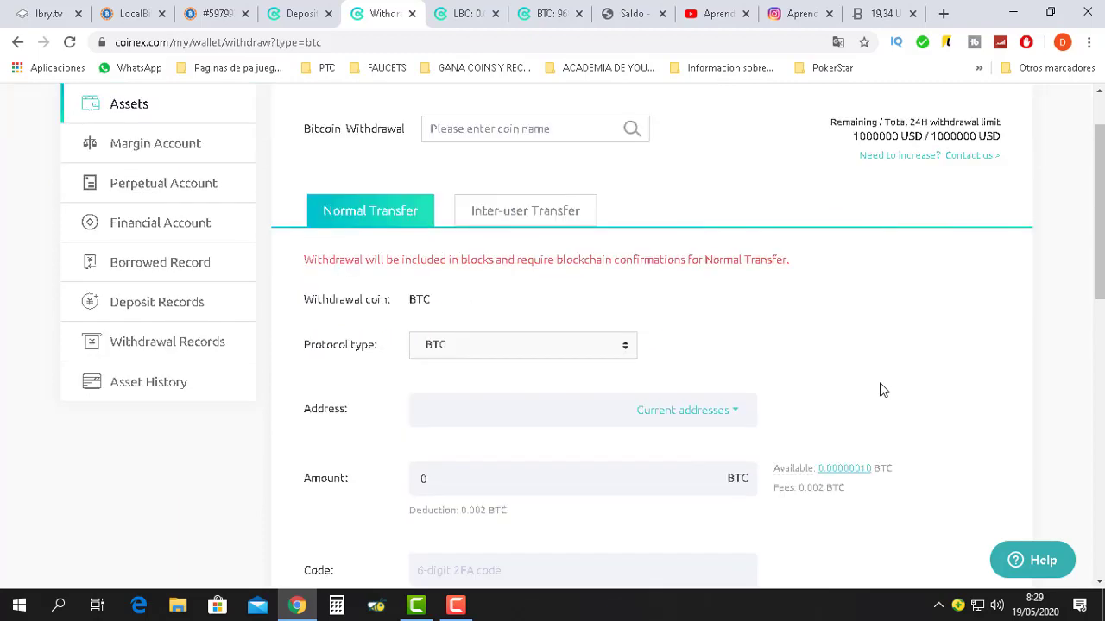
scroll(882, 390, down, 1)
scroll(883, 384, up, 2)
scroll(829, 382, down, 1)
click(523, 349)
click(676, 345)
scroll(754, 345, down, 2)
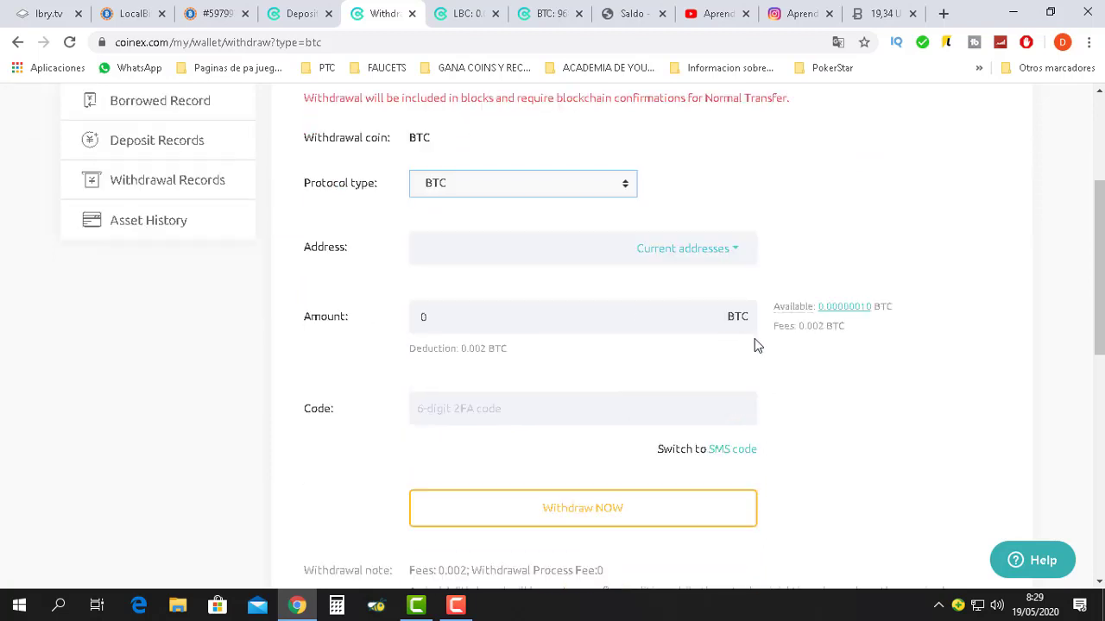
click(472, 253)
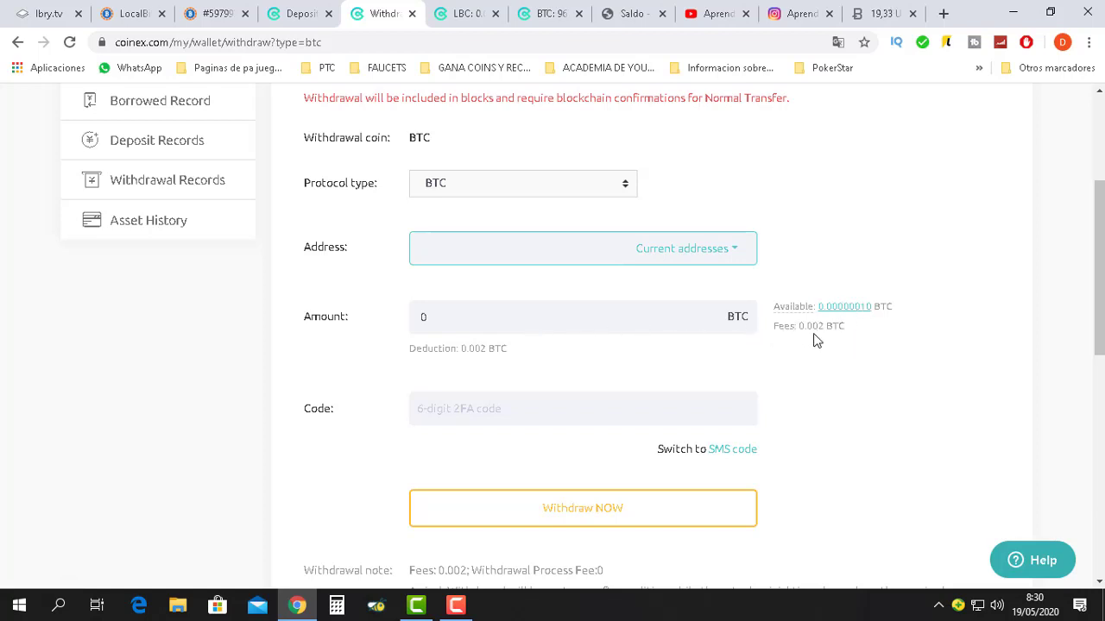
drag(794, 326, 824, 328)
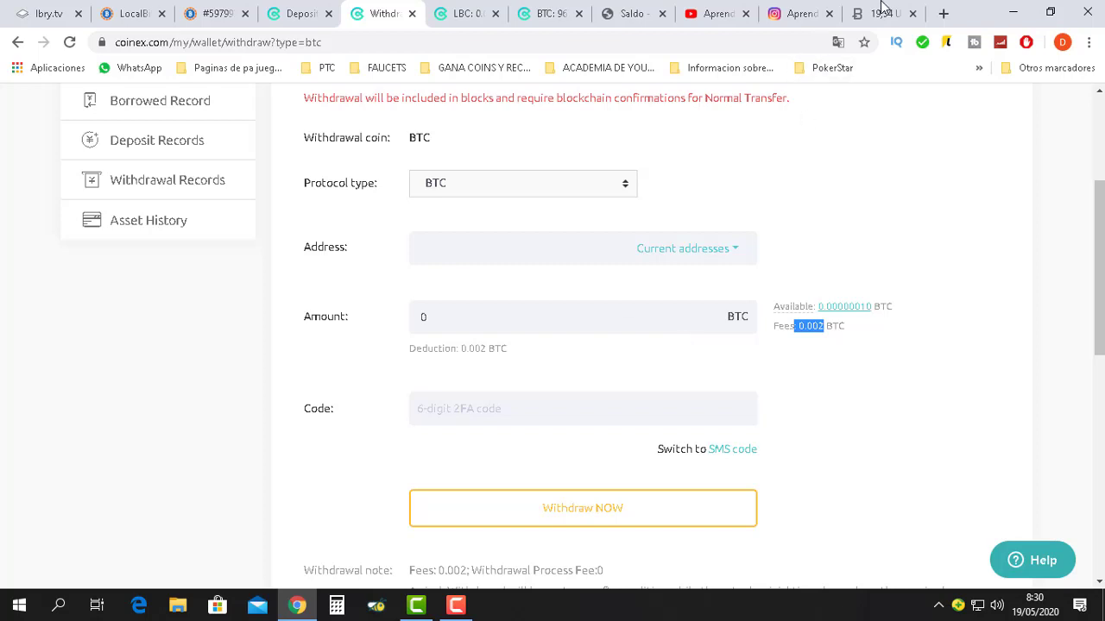
- Switch to the Preev converter and convert 0.0005 BTC to USD
click(882, 10)
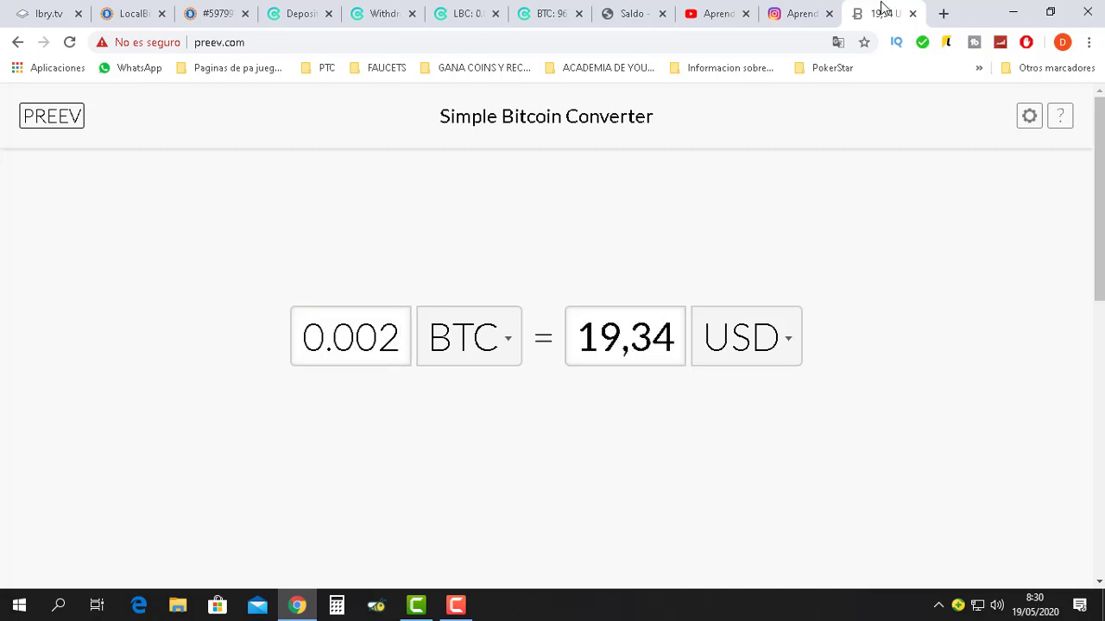
key(BackSpace)
text(05)
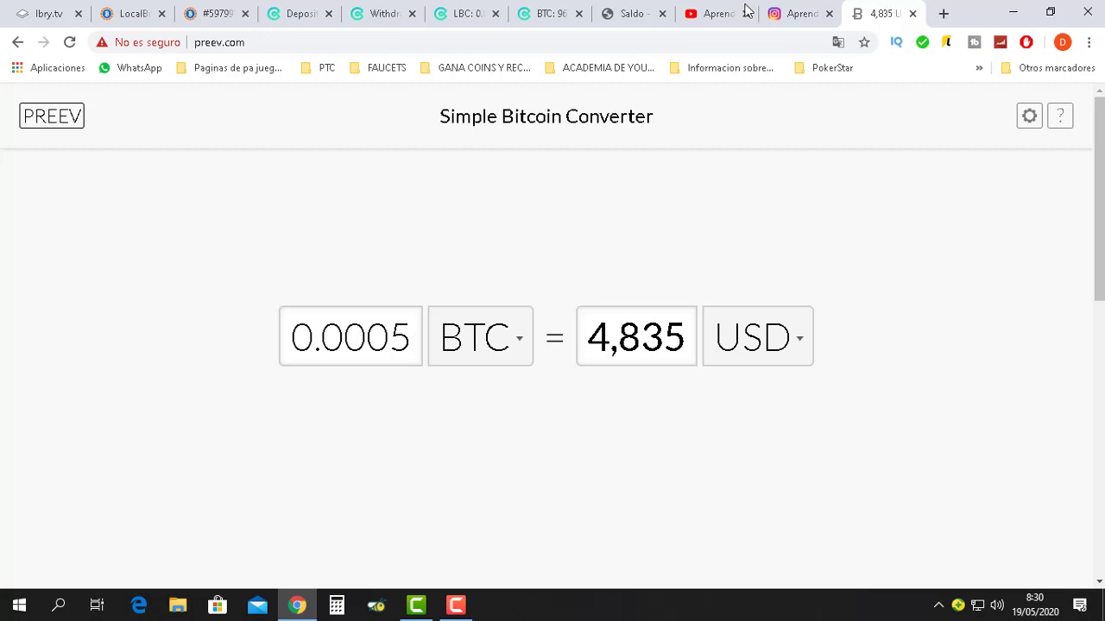
- Search the trading pairs for xrp on the CoinEx LBC/BTC page and switch to the open BTC exchange page
click(301, 17)
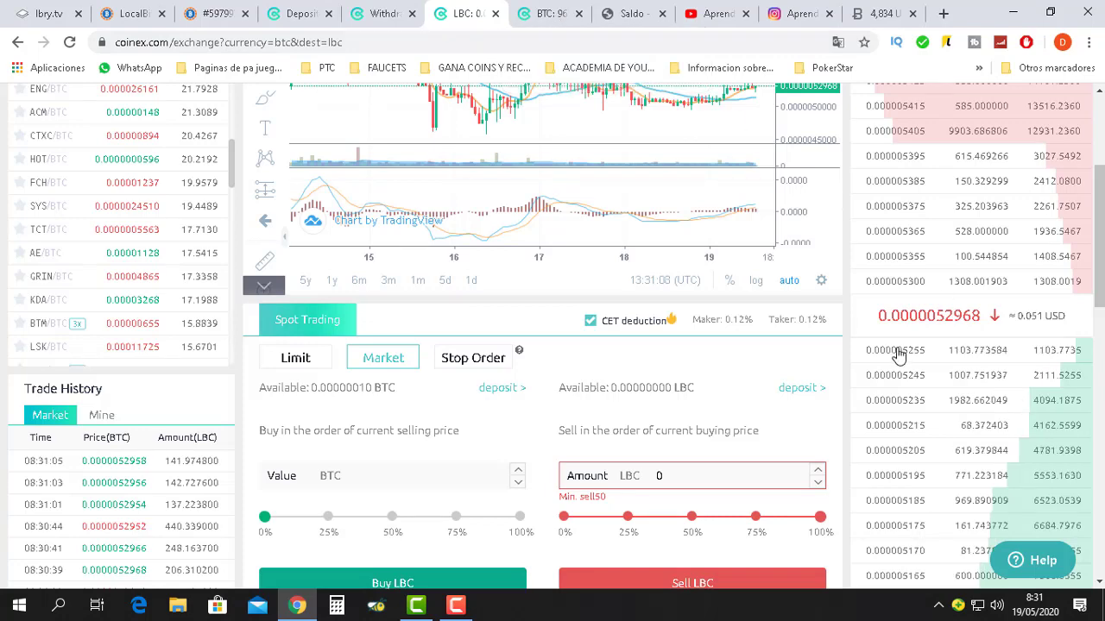
scroll(898, 354, up, 2)
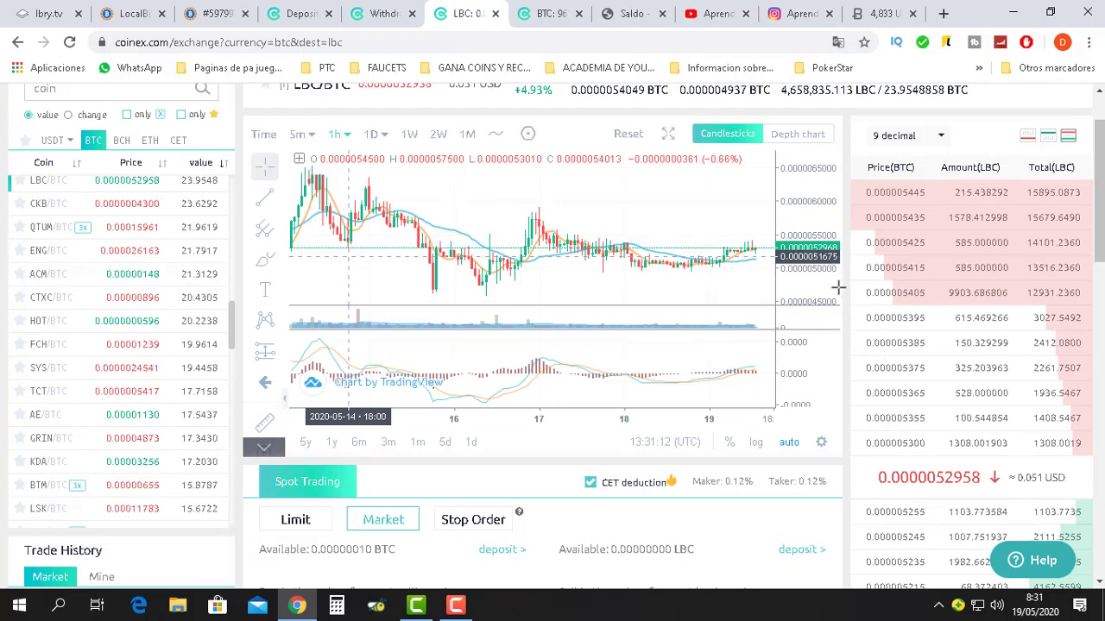
scroll(841, 294, up, 1)
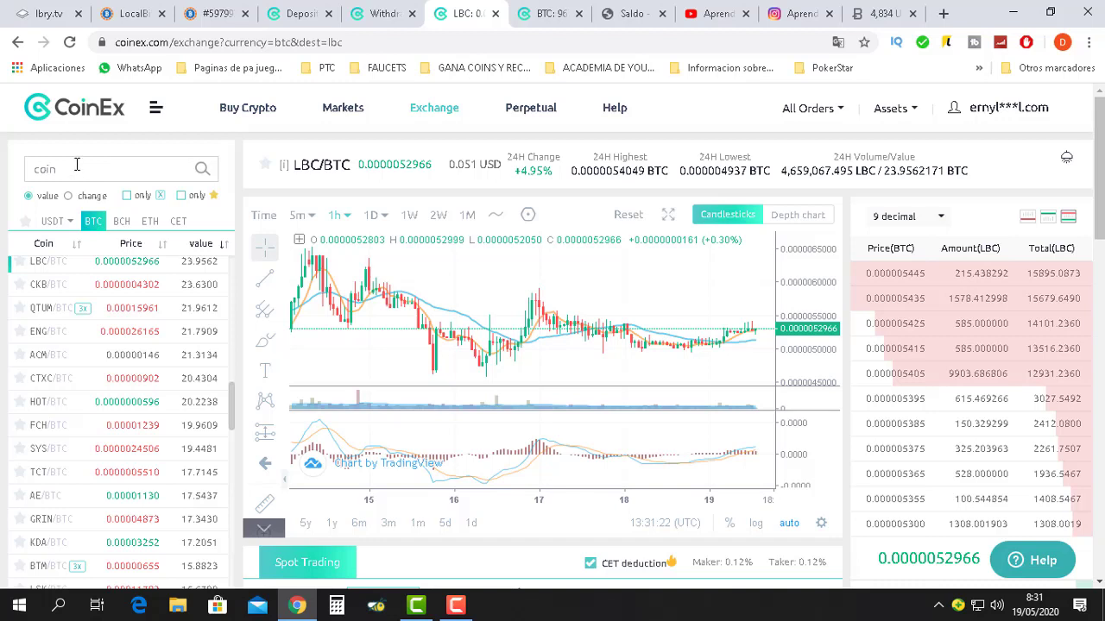
click(77, 166)
text(xrp)
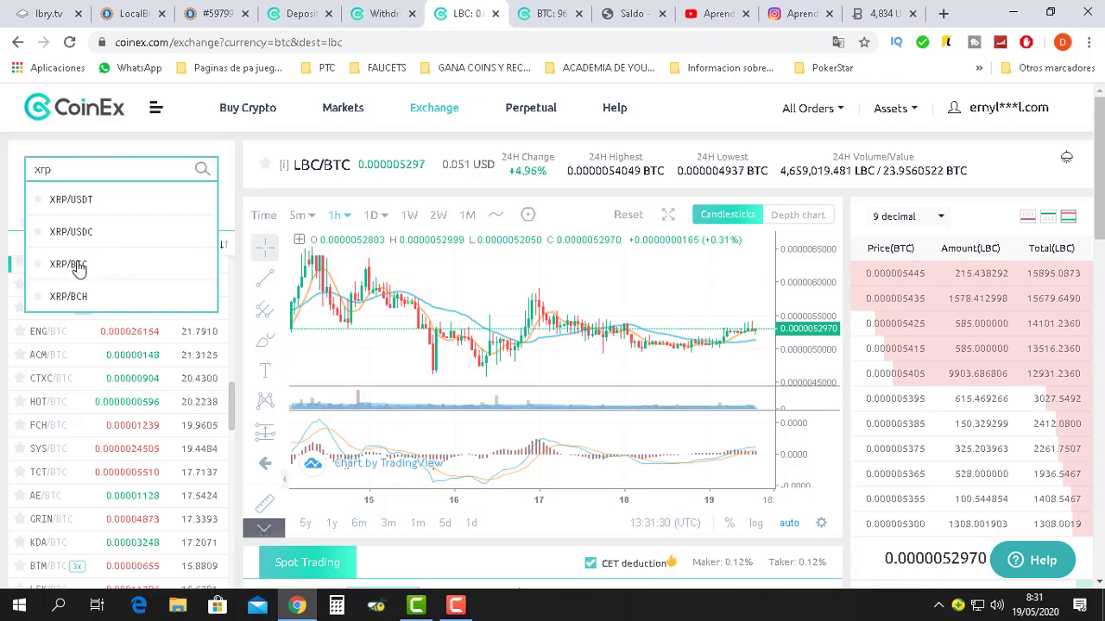
click(554, 15)
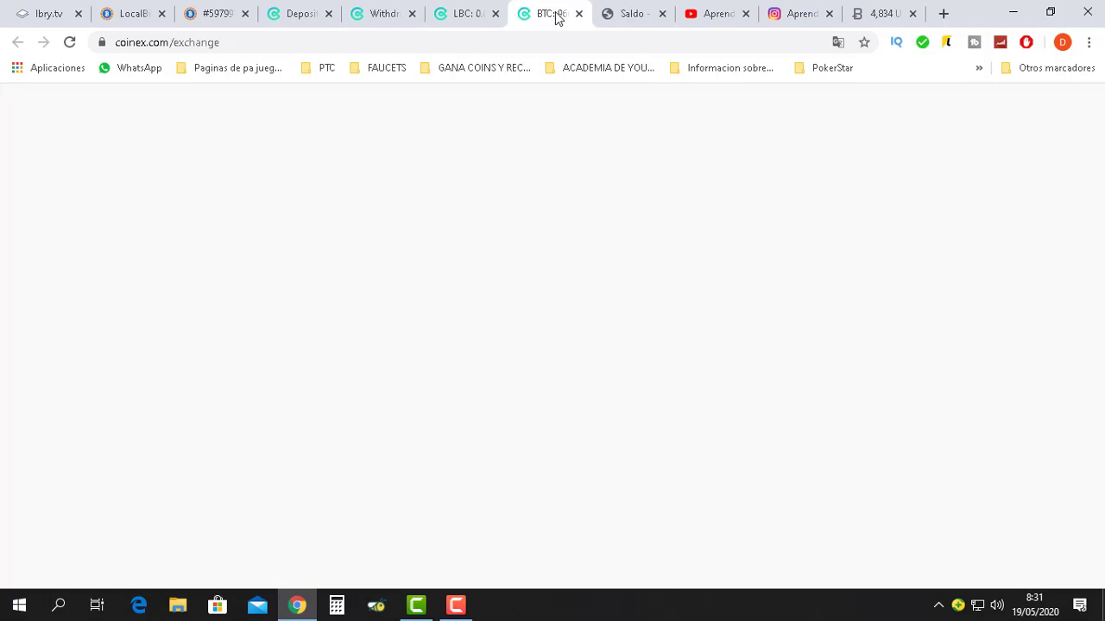